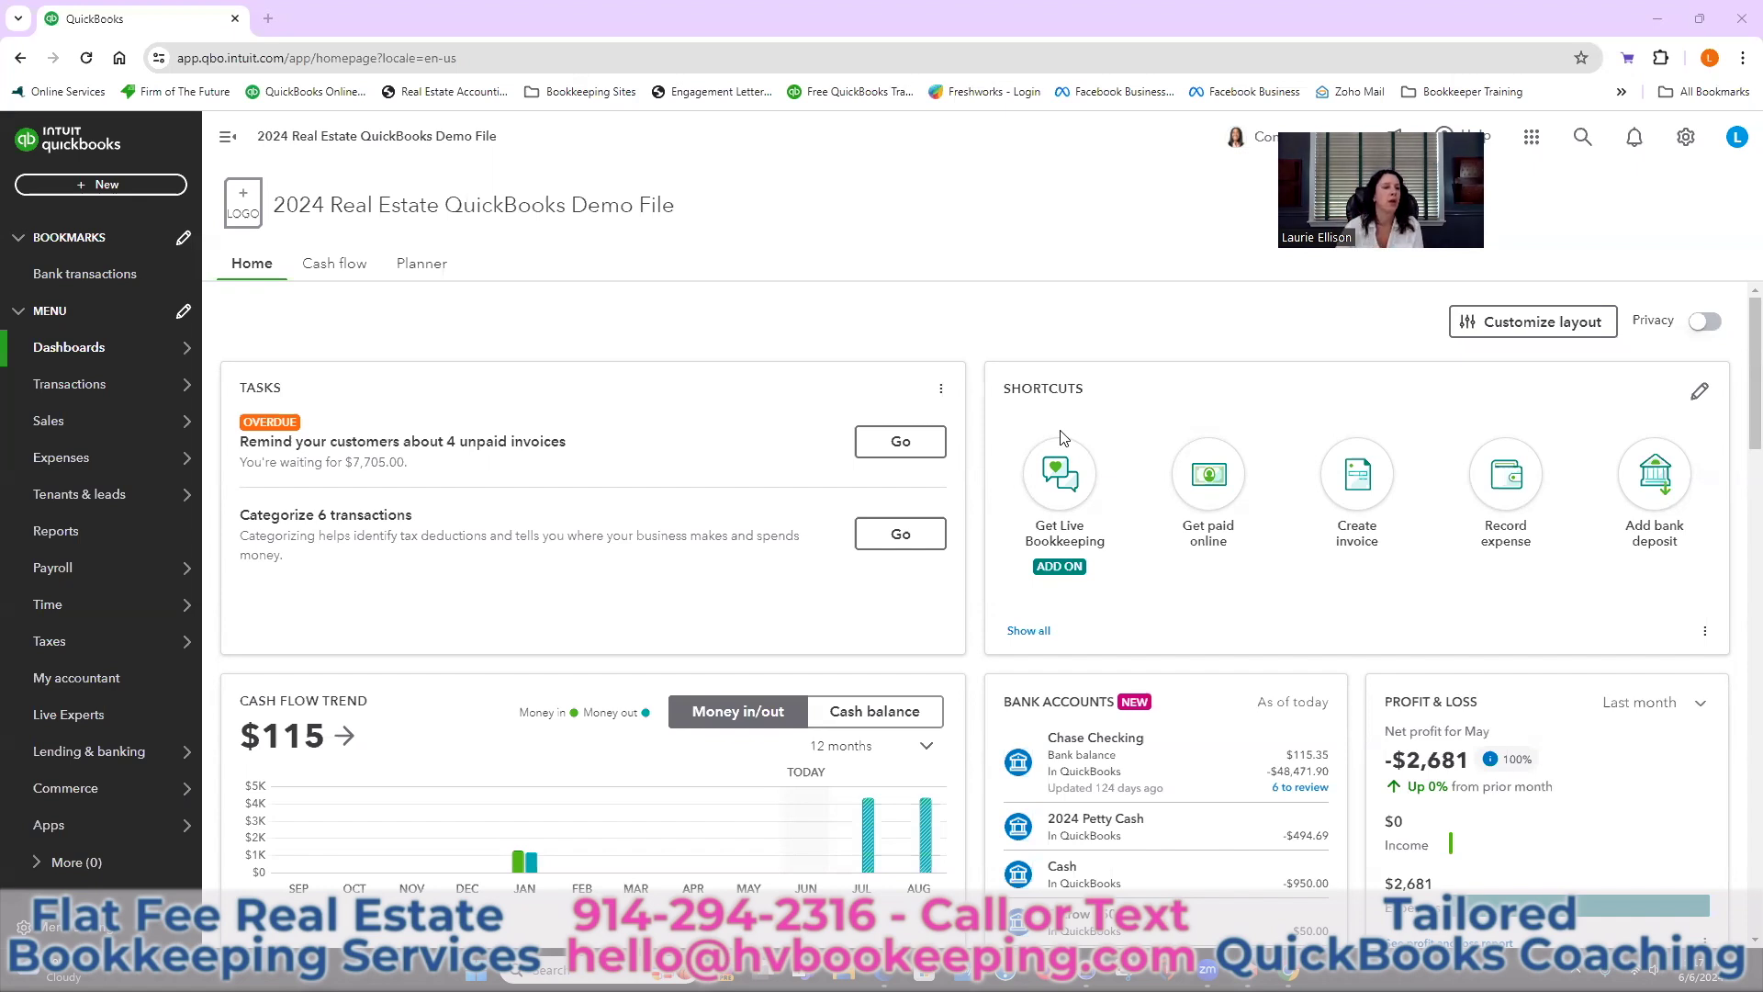
Open the Chart of accounts from the Transactions menu.
mouse_move(103, 384)
click(305, 568)
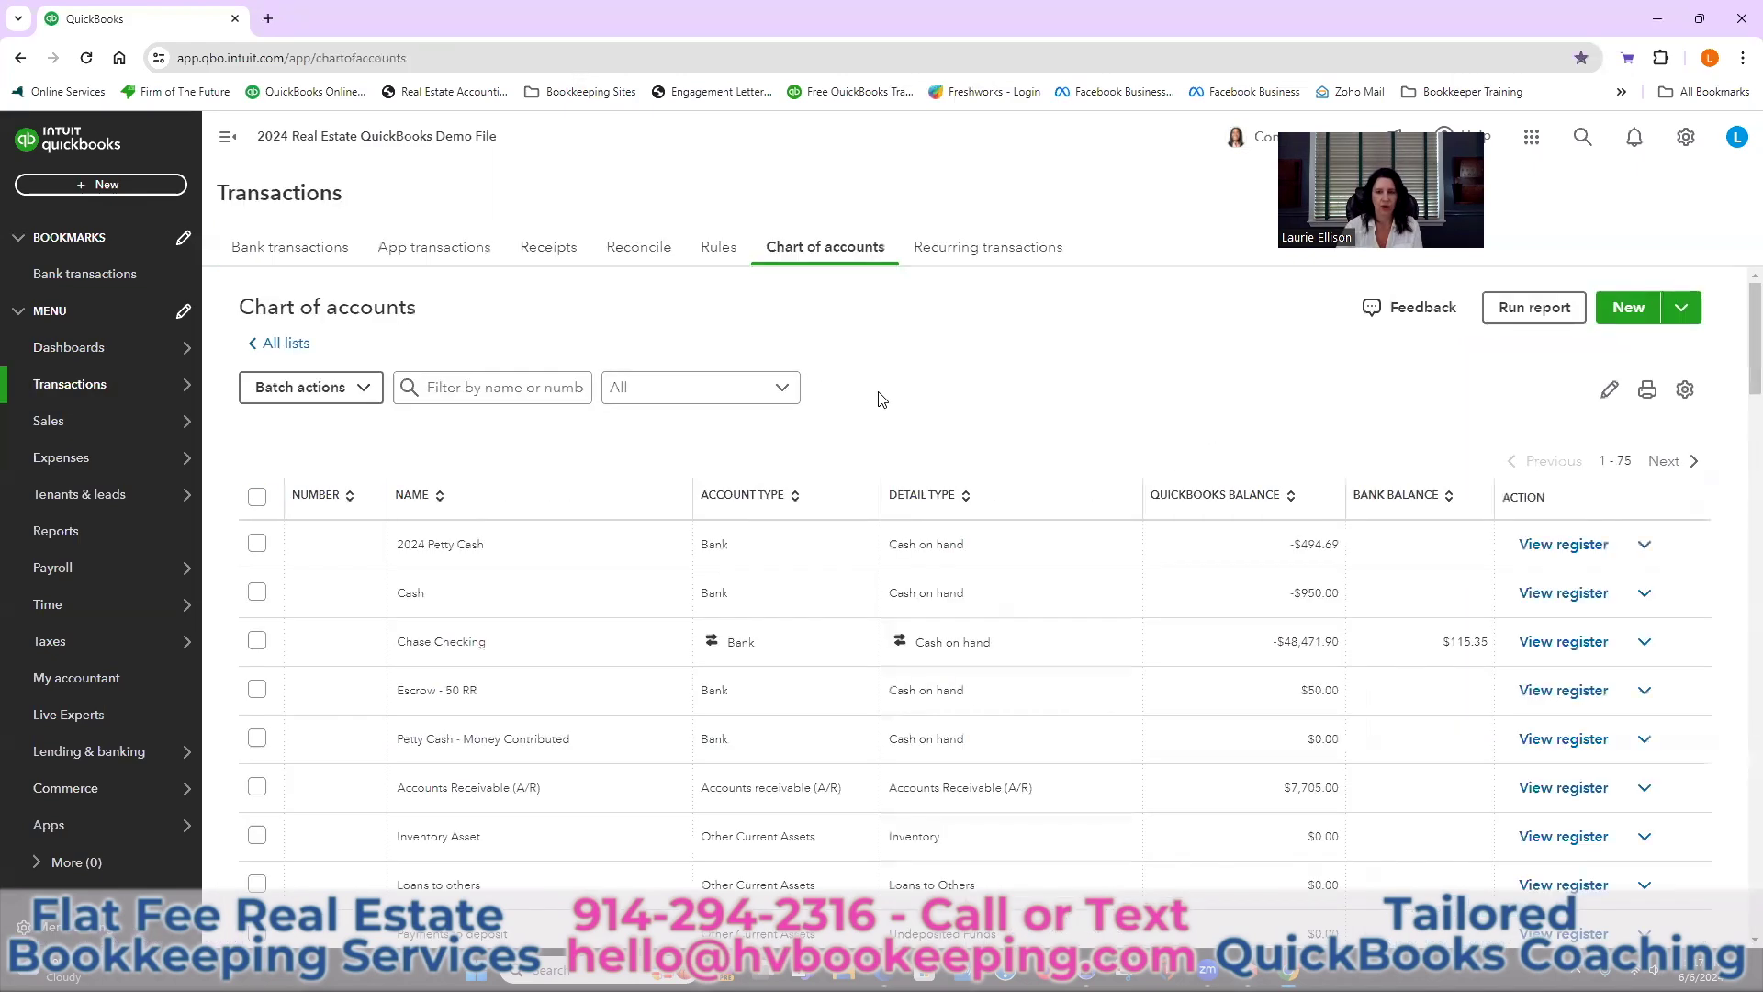
scroll(897, 444, down, 7)
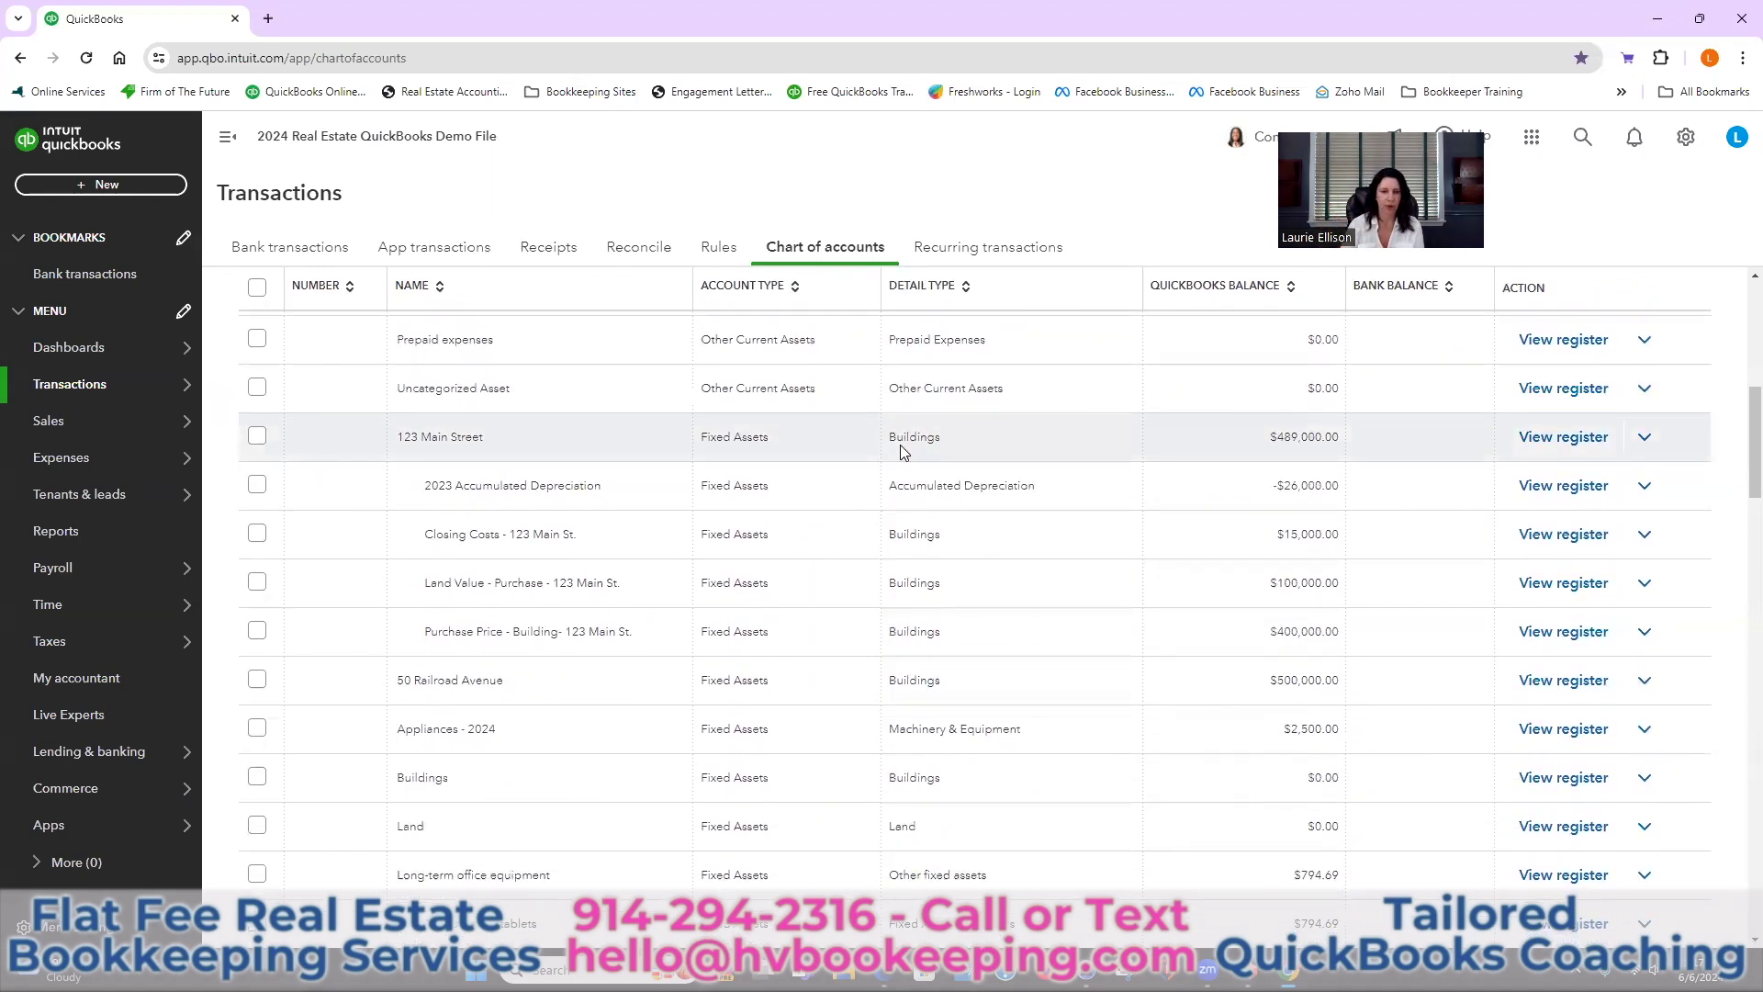
scroll(900, 450, down, 5)
scroll(923, 486, down, 5)
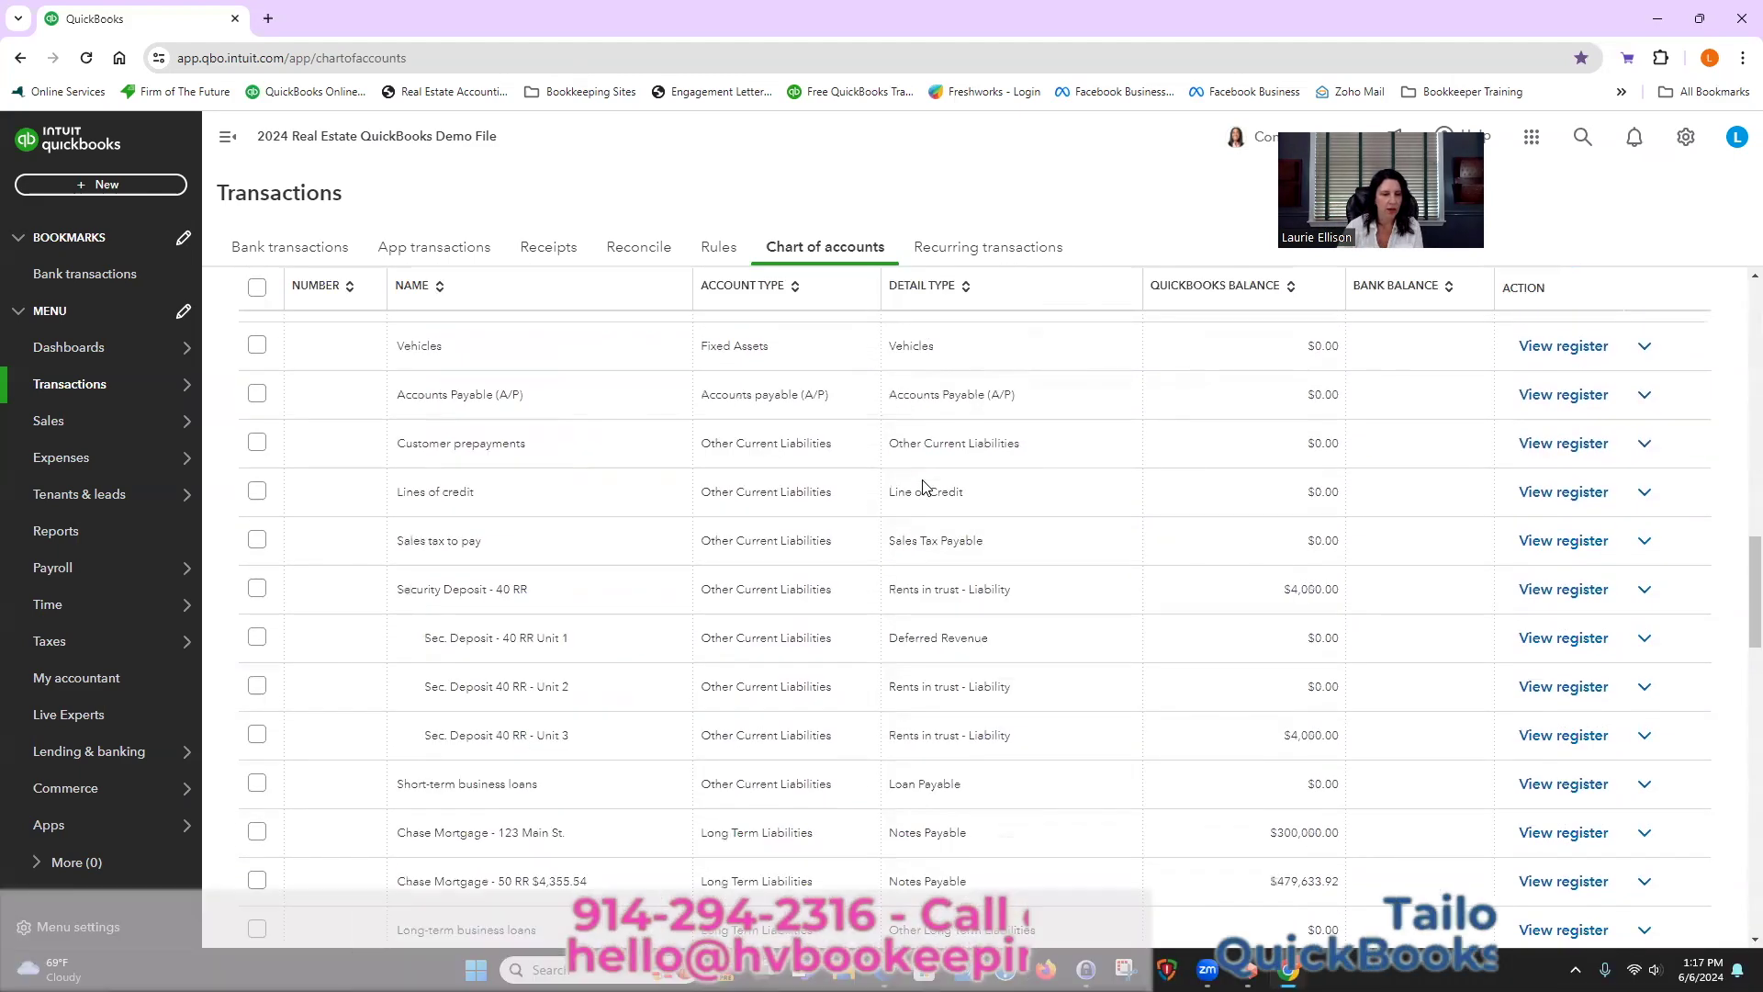
scroll(923, 483, down, 5)
scroll(923, 482, down, 7)
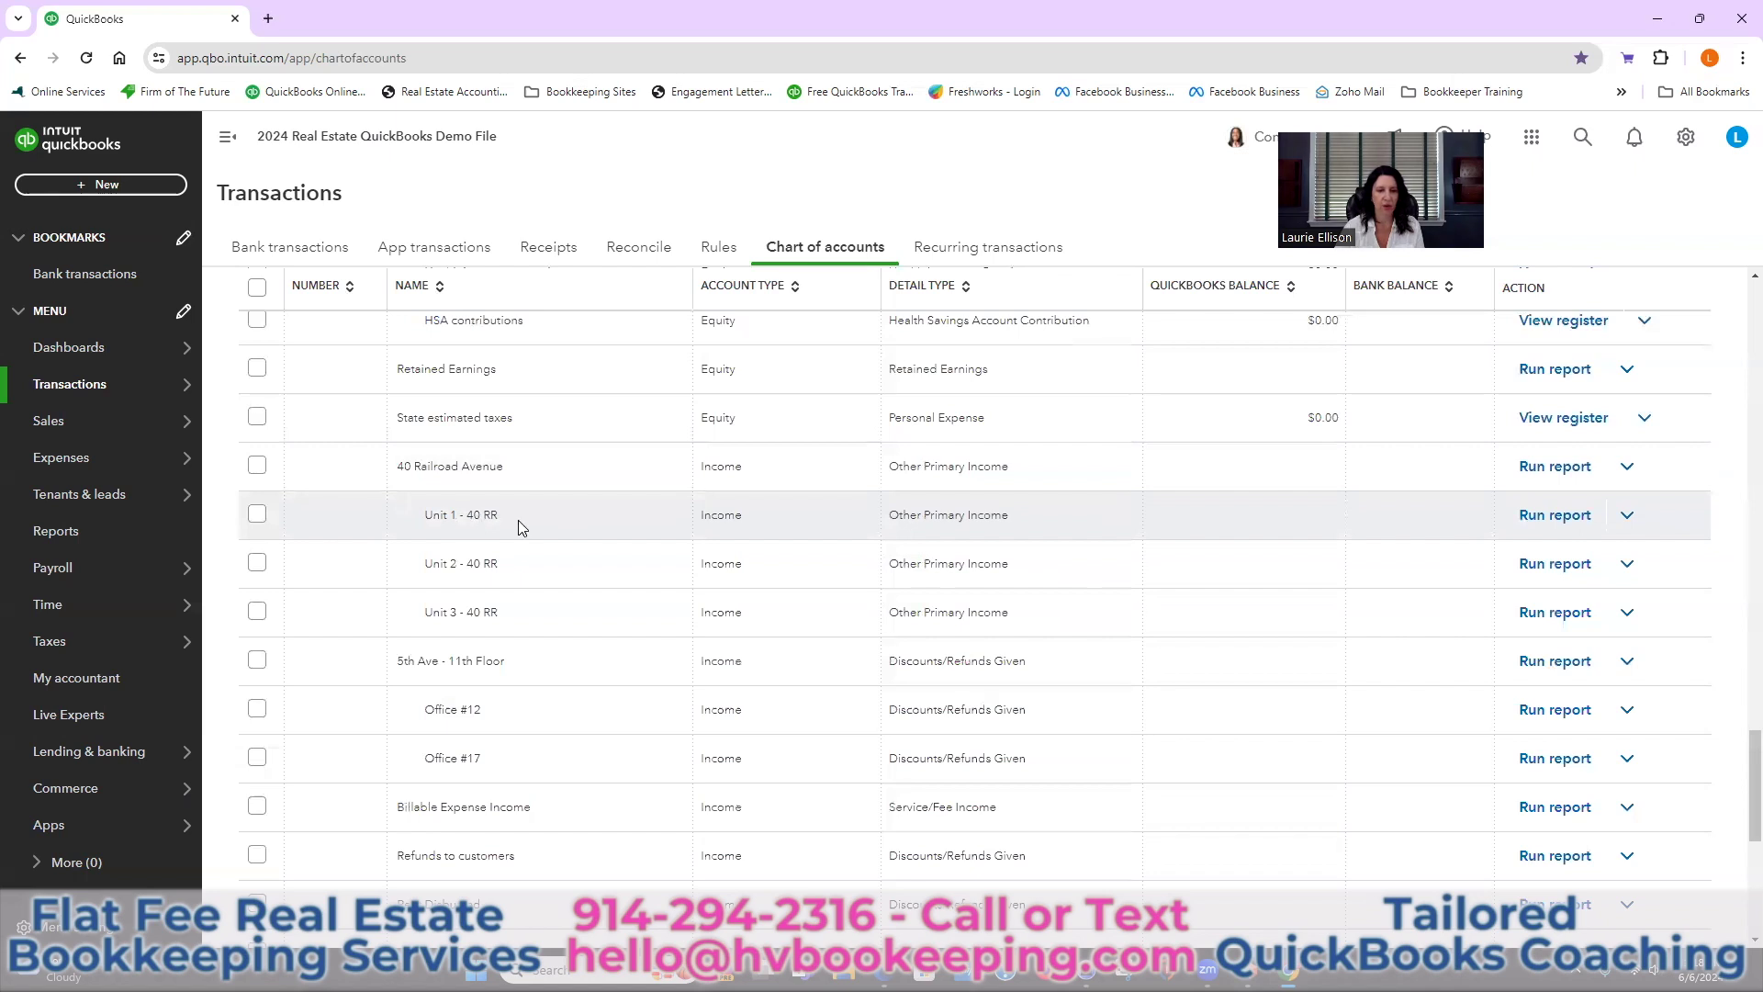
In Products and services, review the Unit 1- 40 RR item's income account and save it.
click(1686, 137)
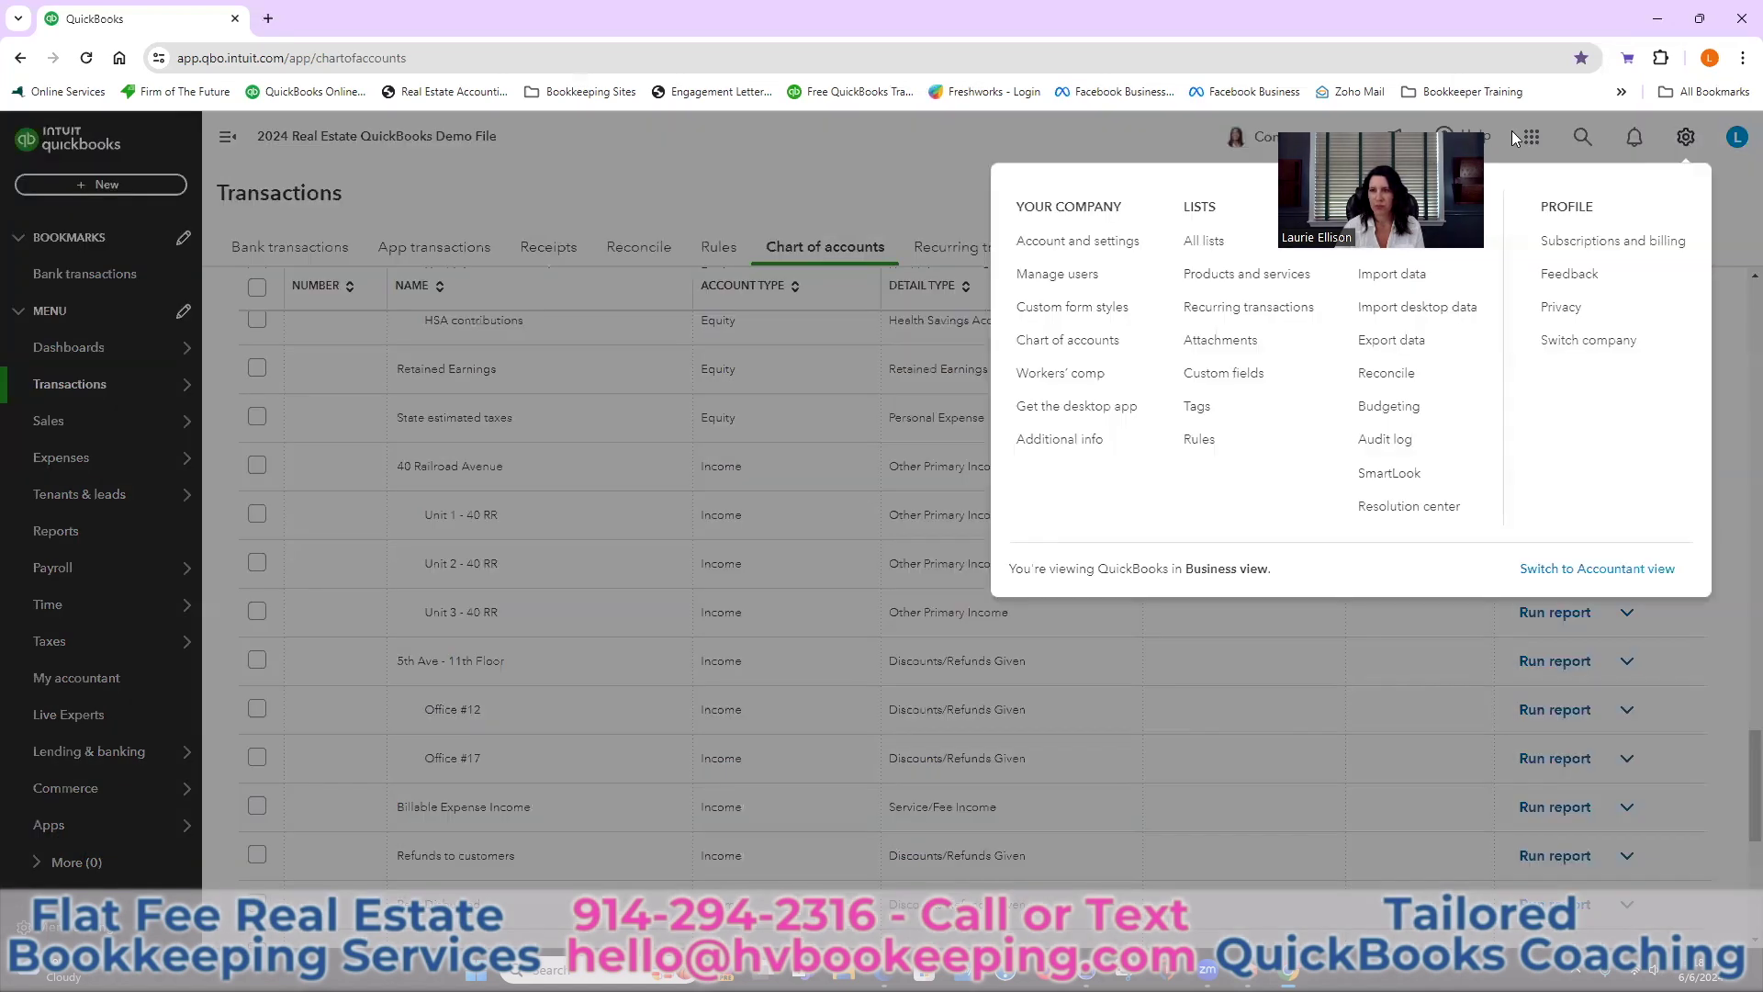
click(1246, 274)
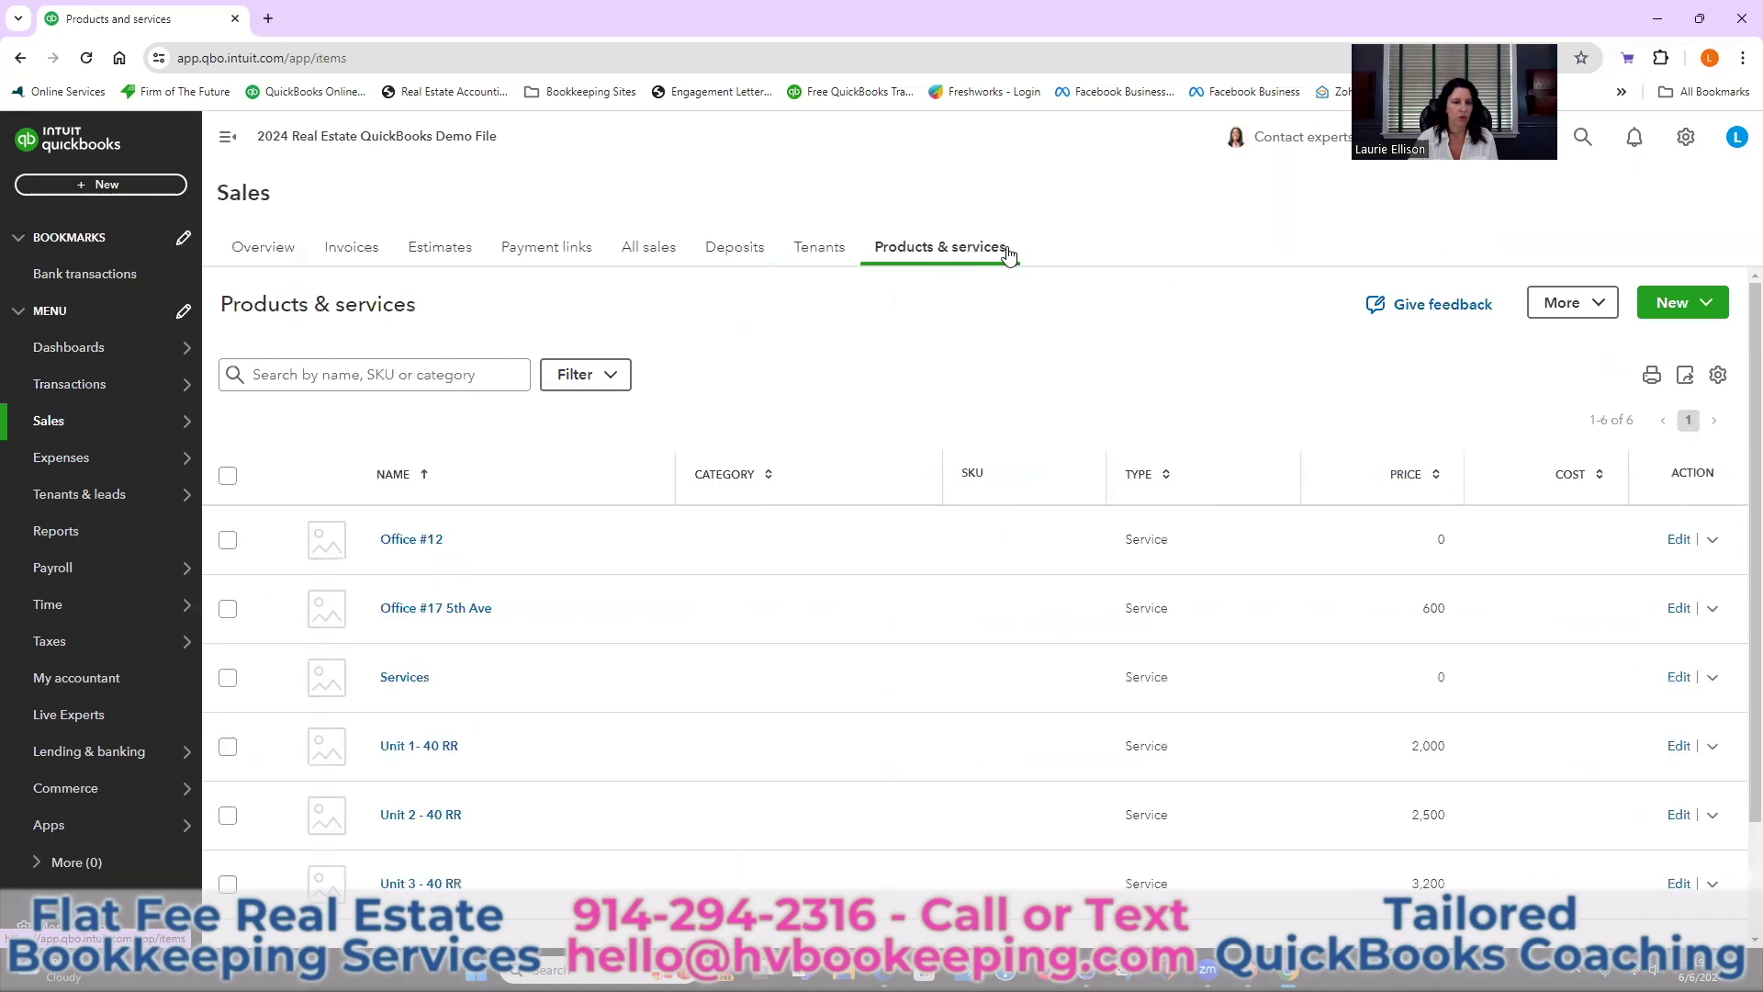
scroll(537, 657, down, 1)
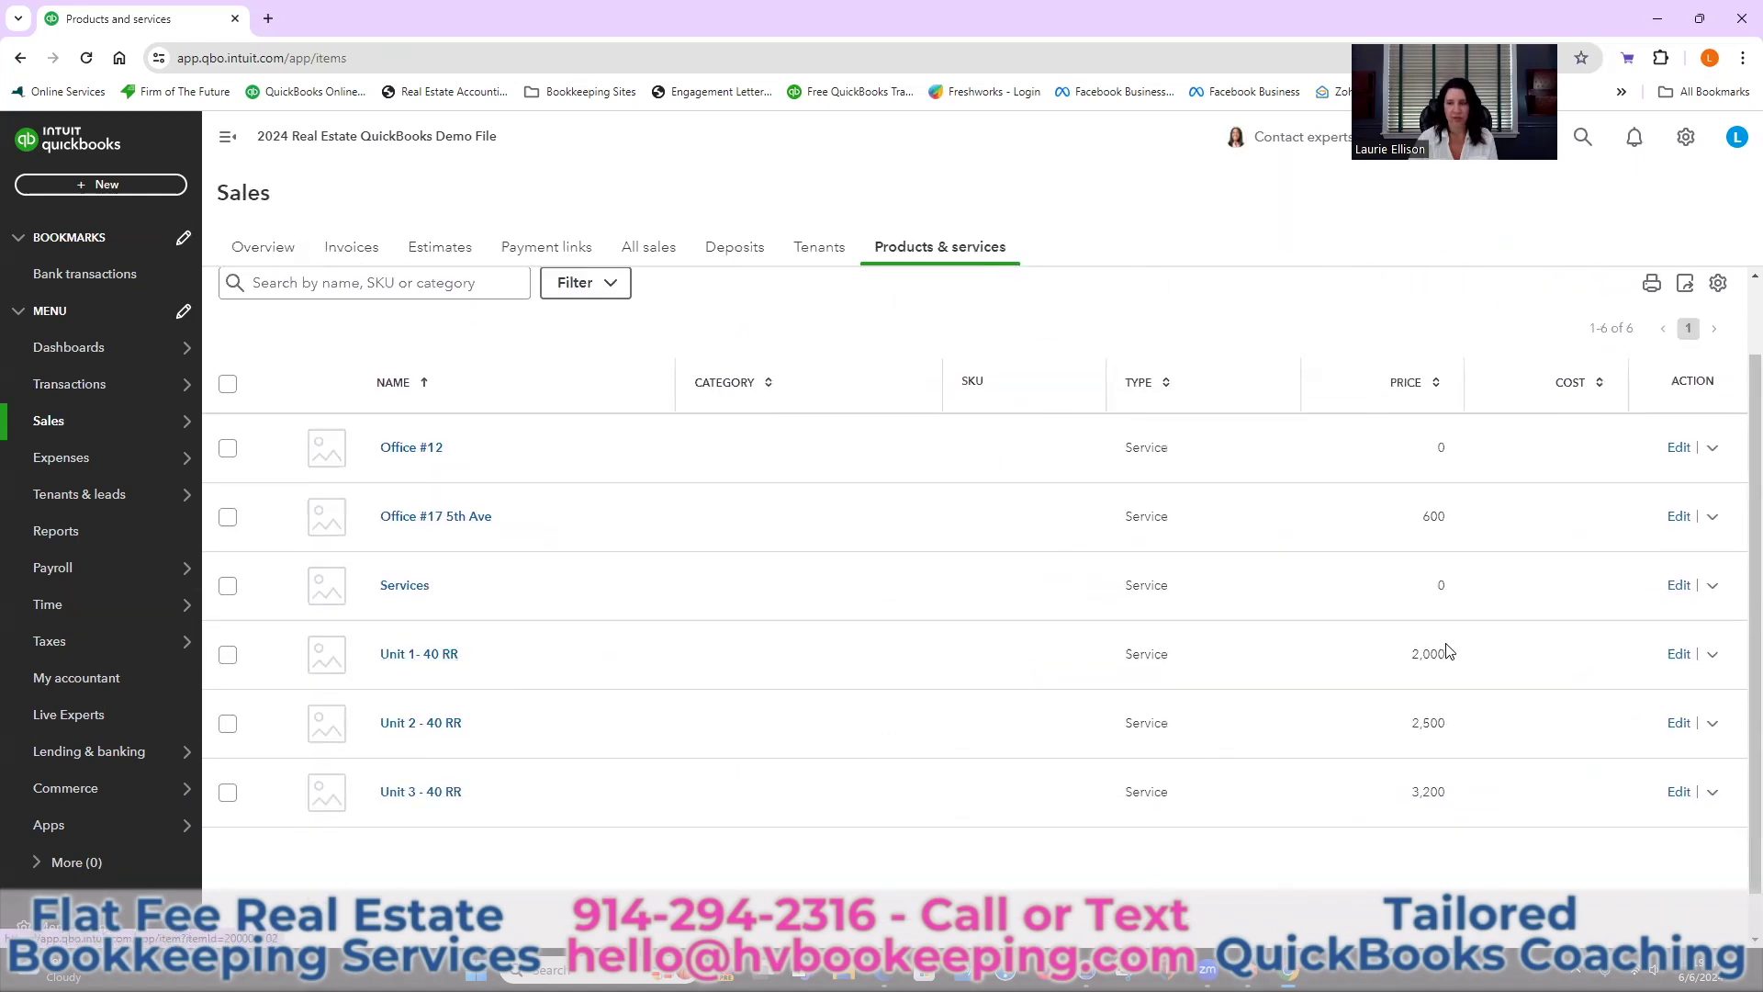
click(1678, 655)
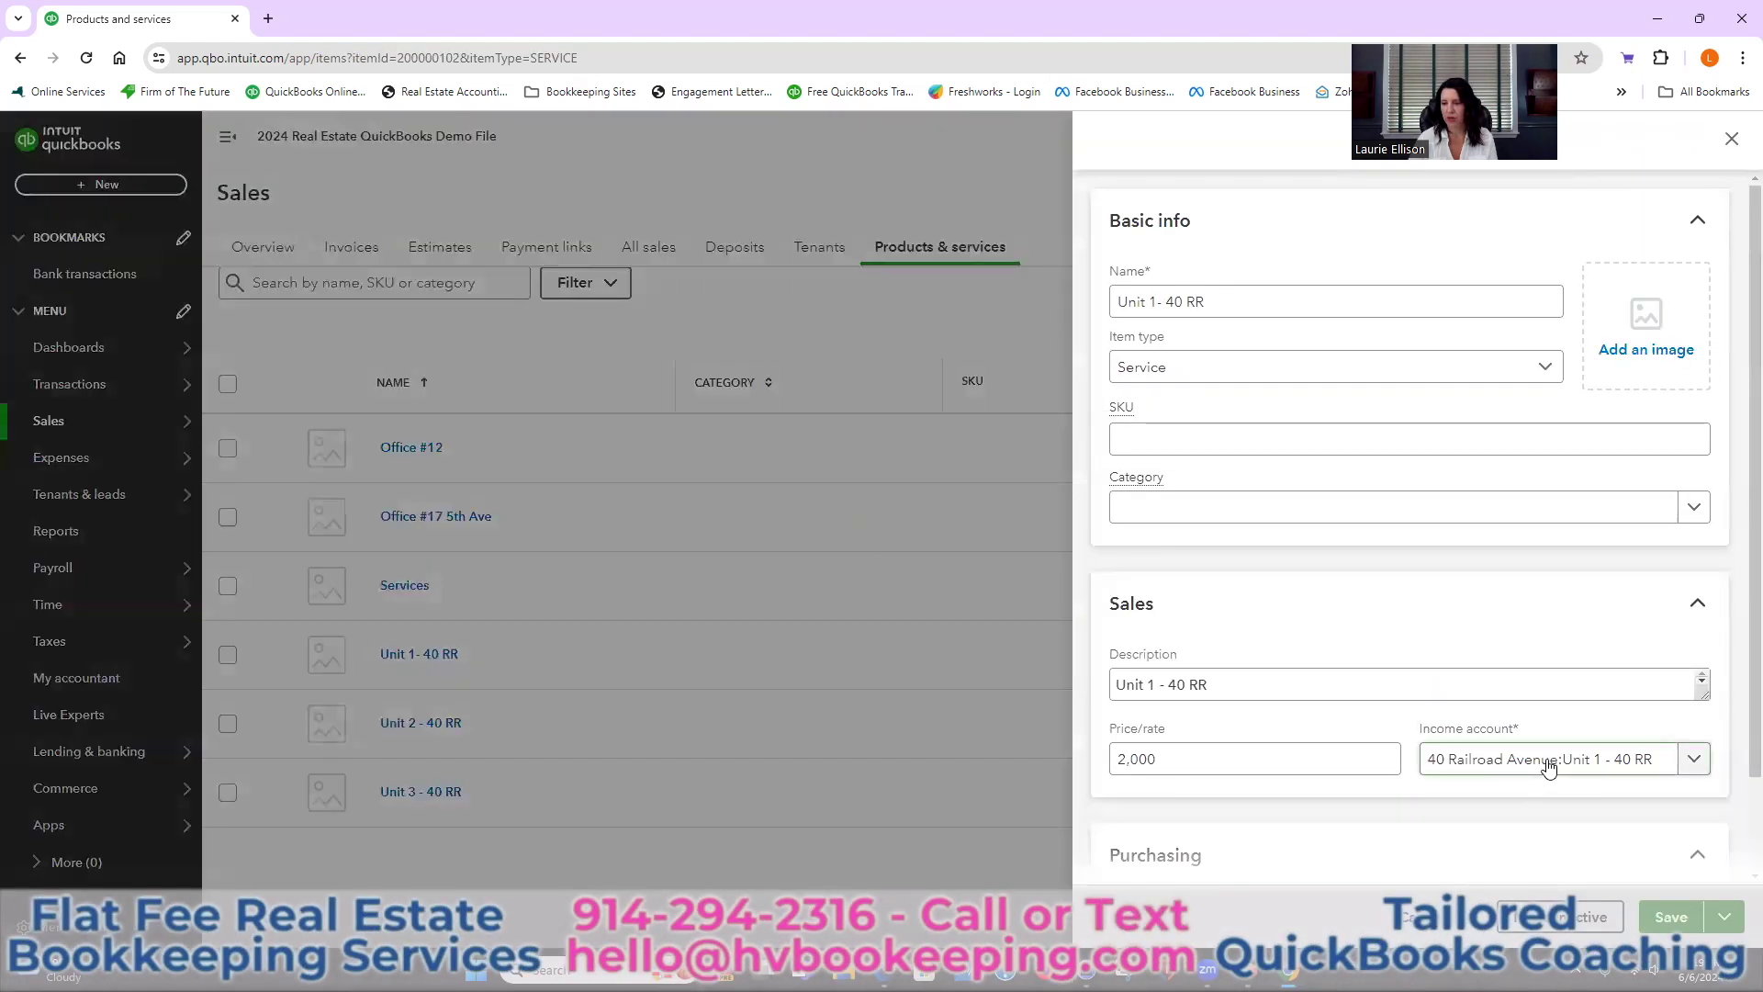
click(1654, 916)
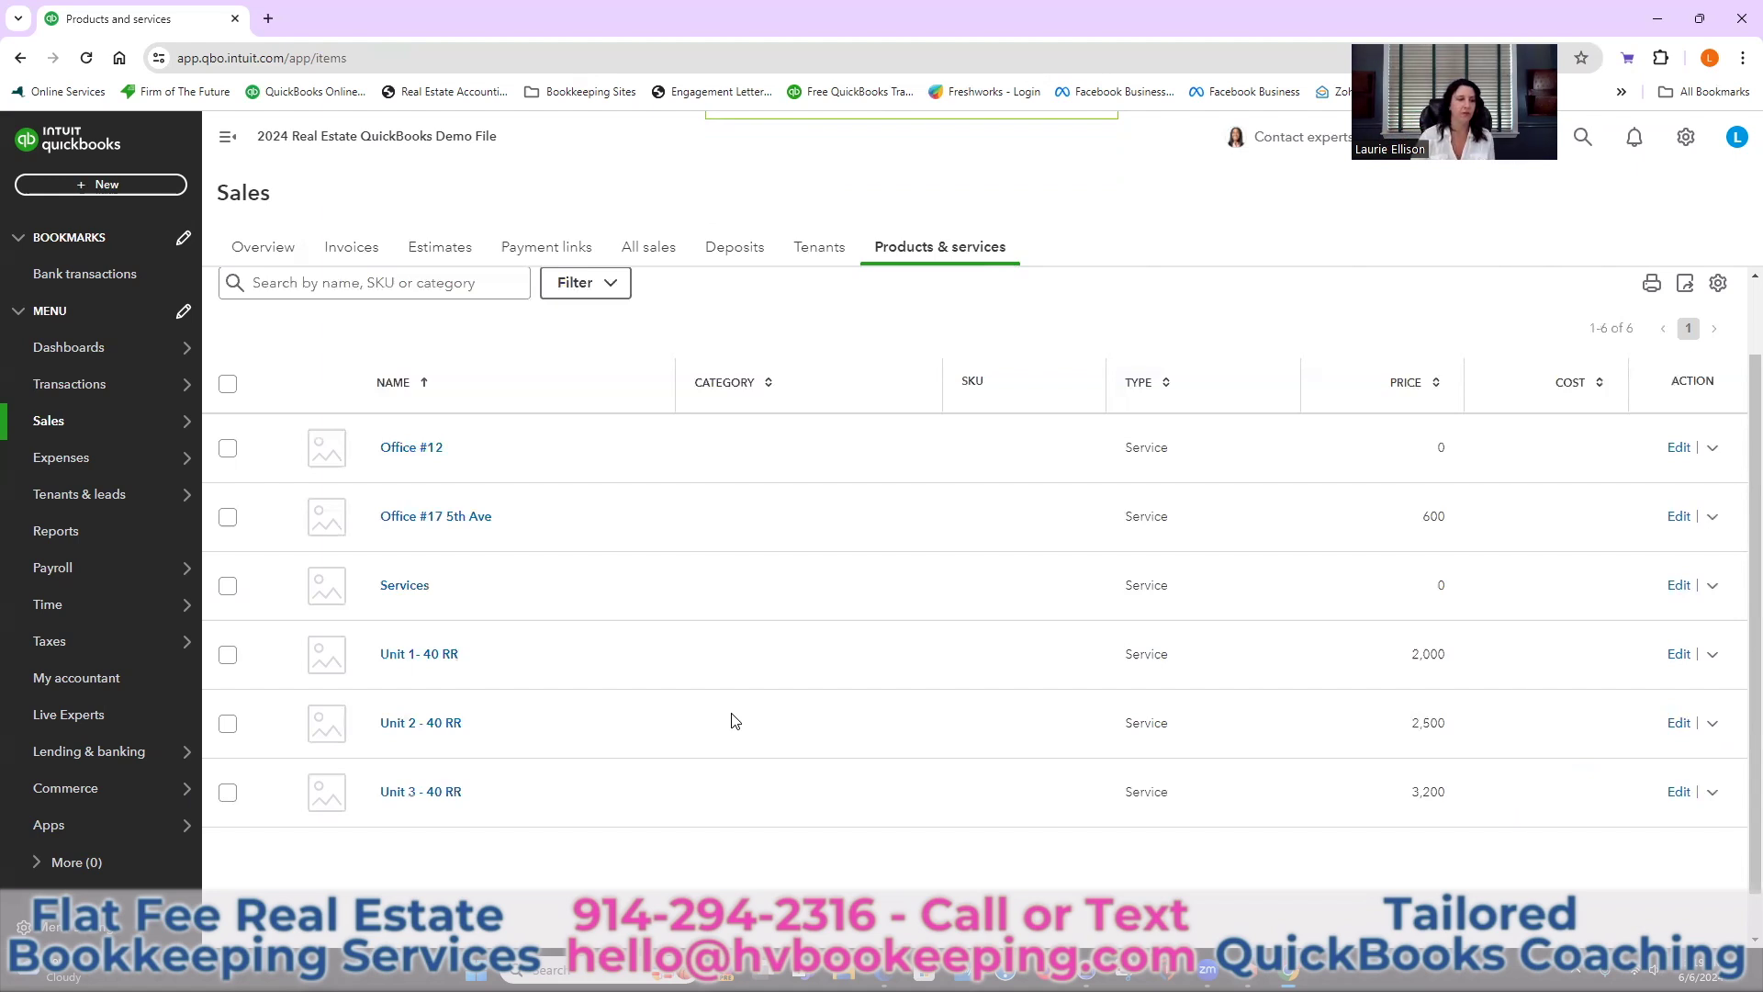
Return to the Chart of accounts.
mouse_move(118, 384)
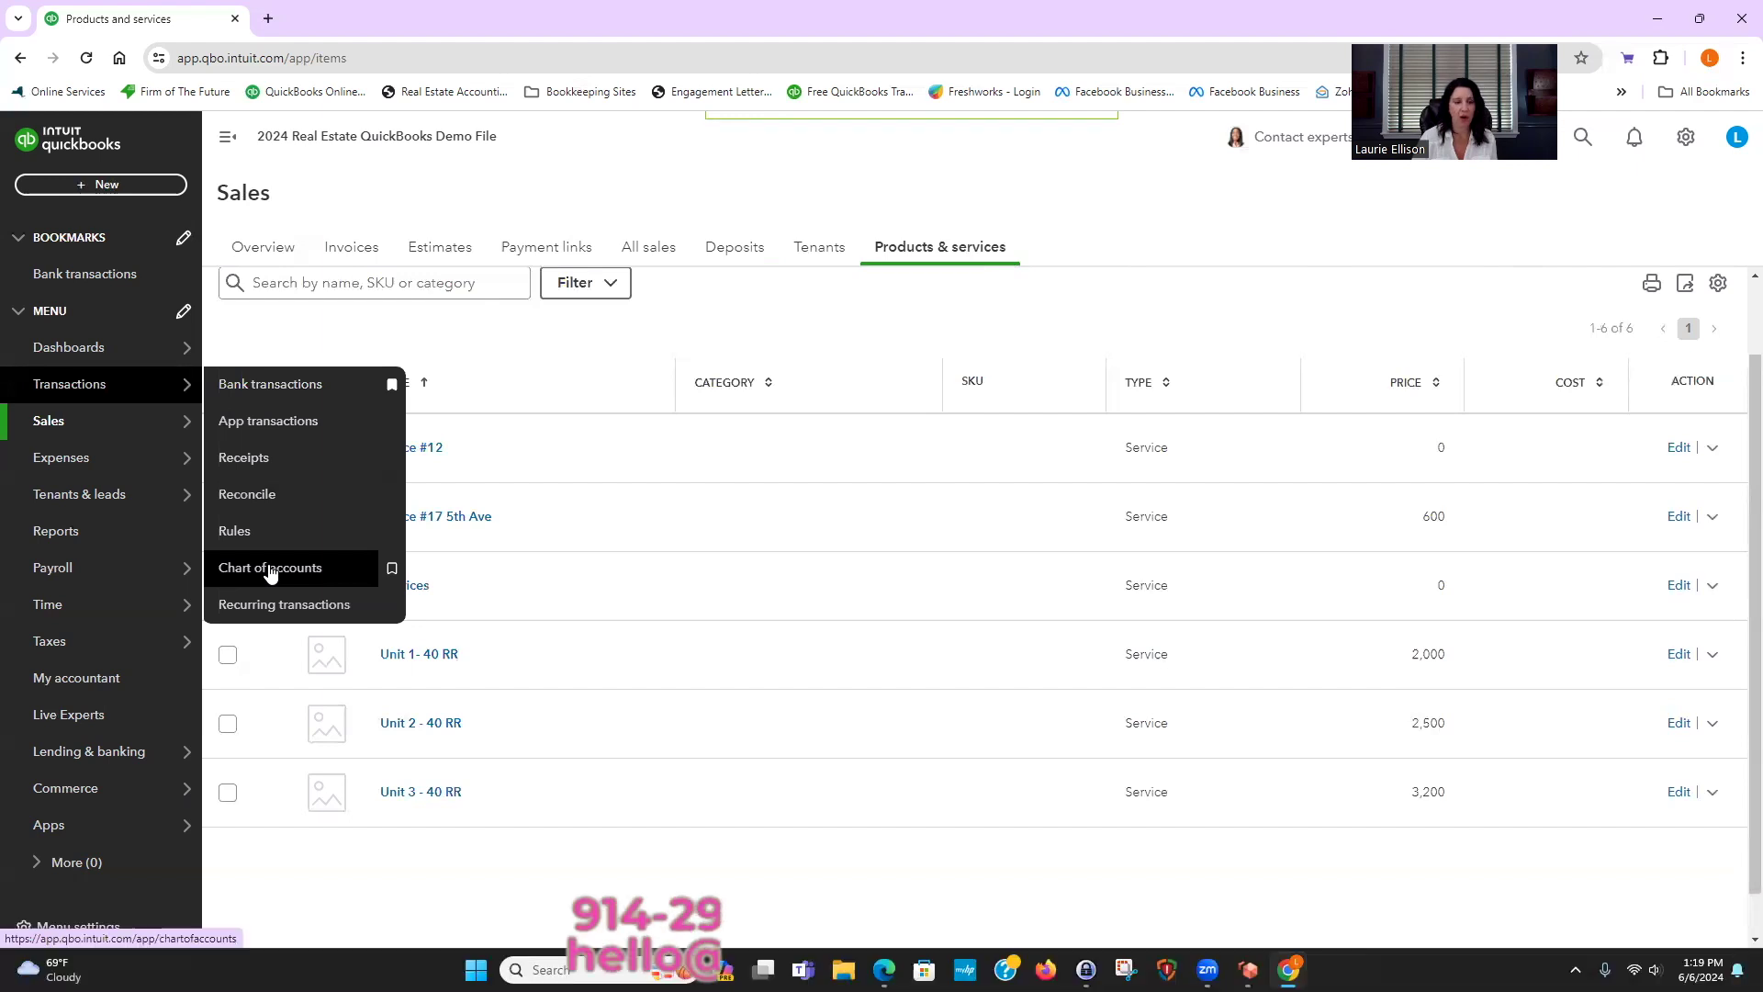
click(270, 570)
scroll(1357, 610, down, 10)
scroll(1363, 620, up, 10)
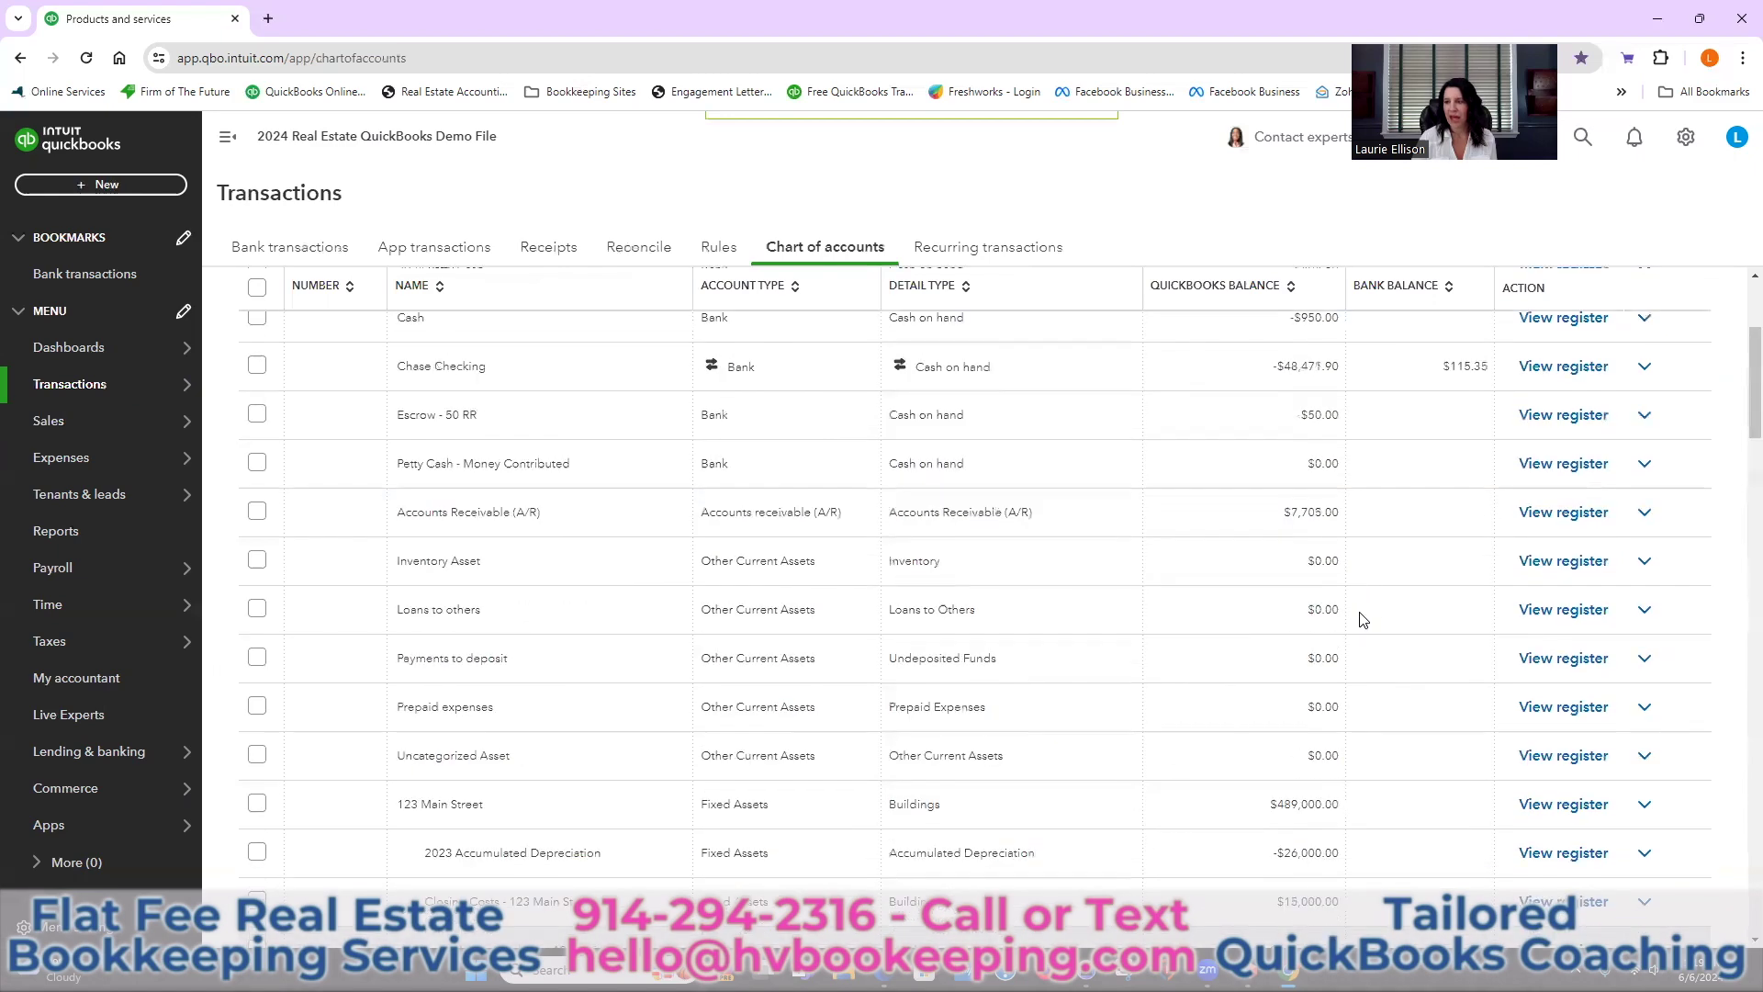
Create a new Income account 'Unit 4 - 40 Railroad' with detail type Service/Fee Income.
click(1628, 308)
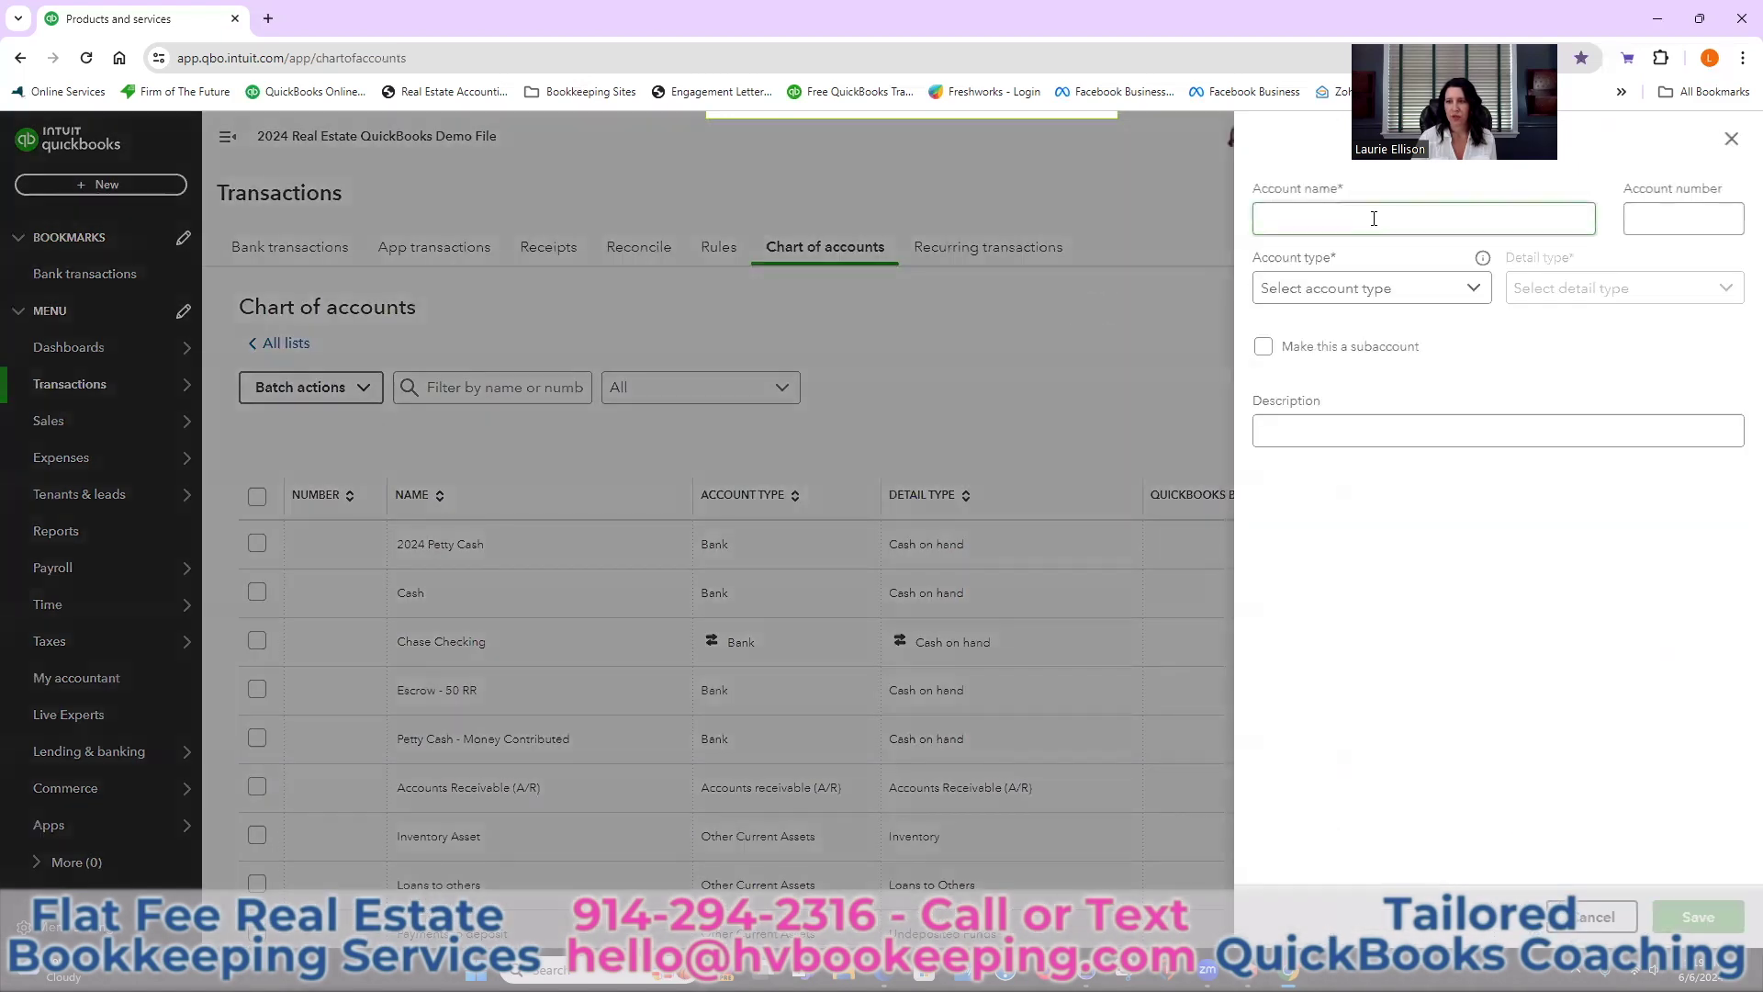
click(1373, 218)
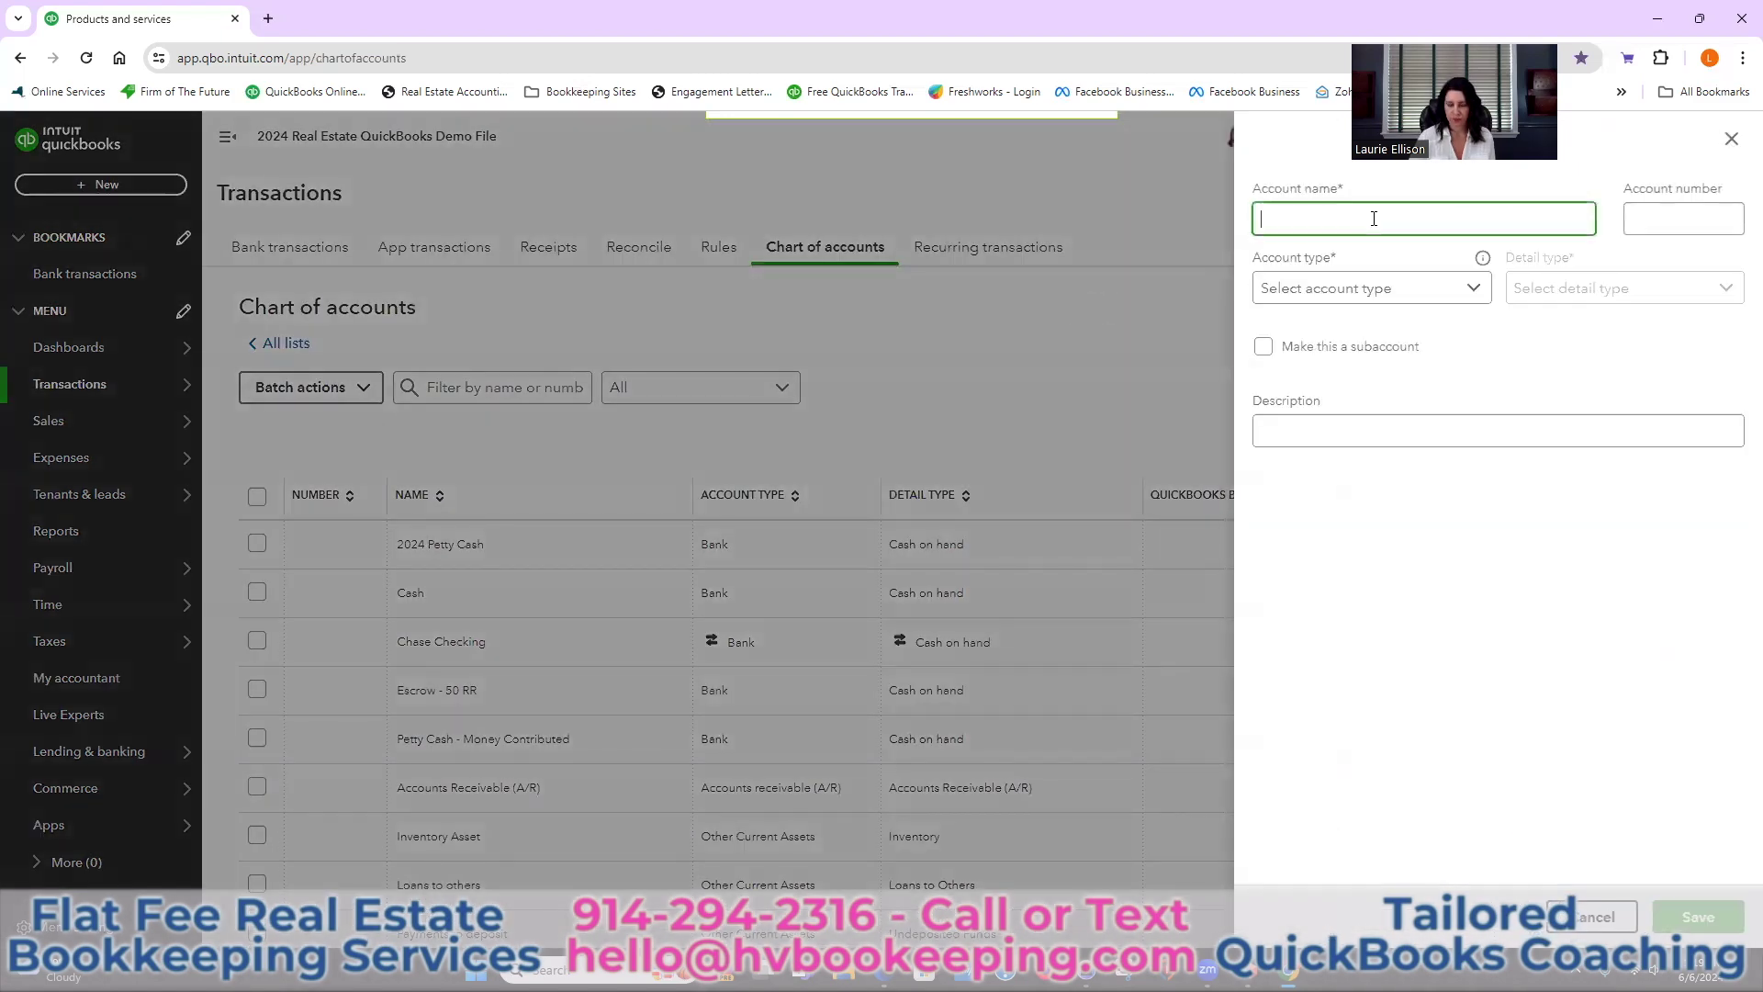
text(Unit)
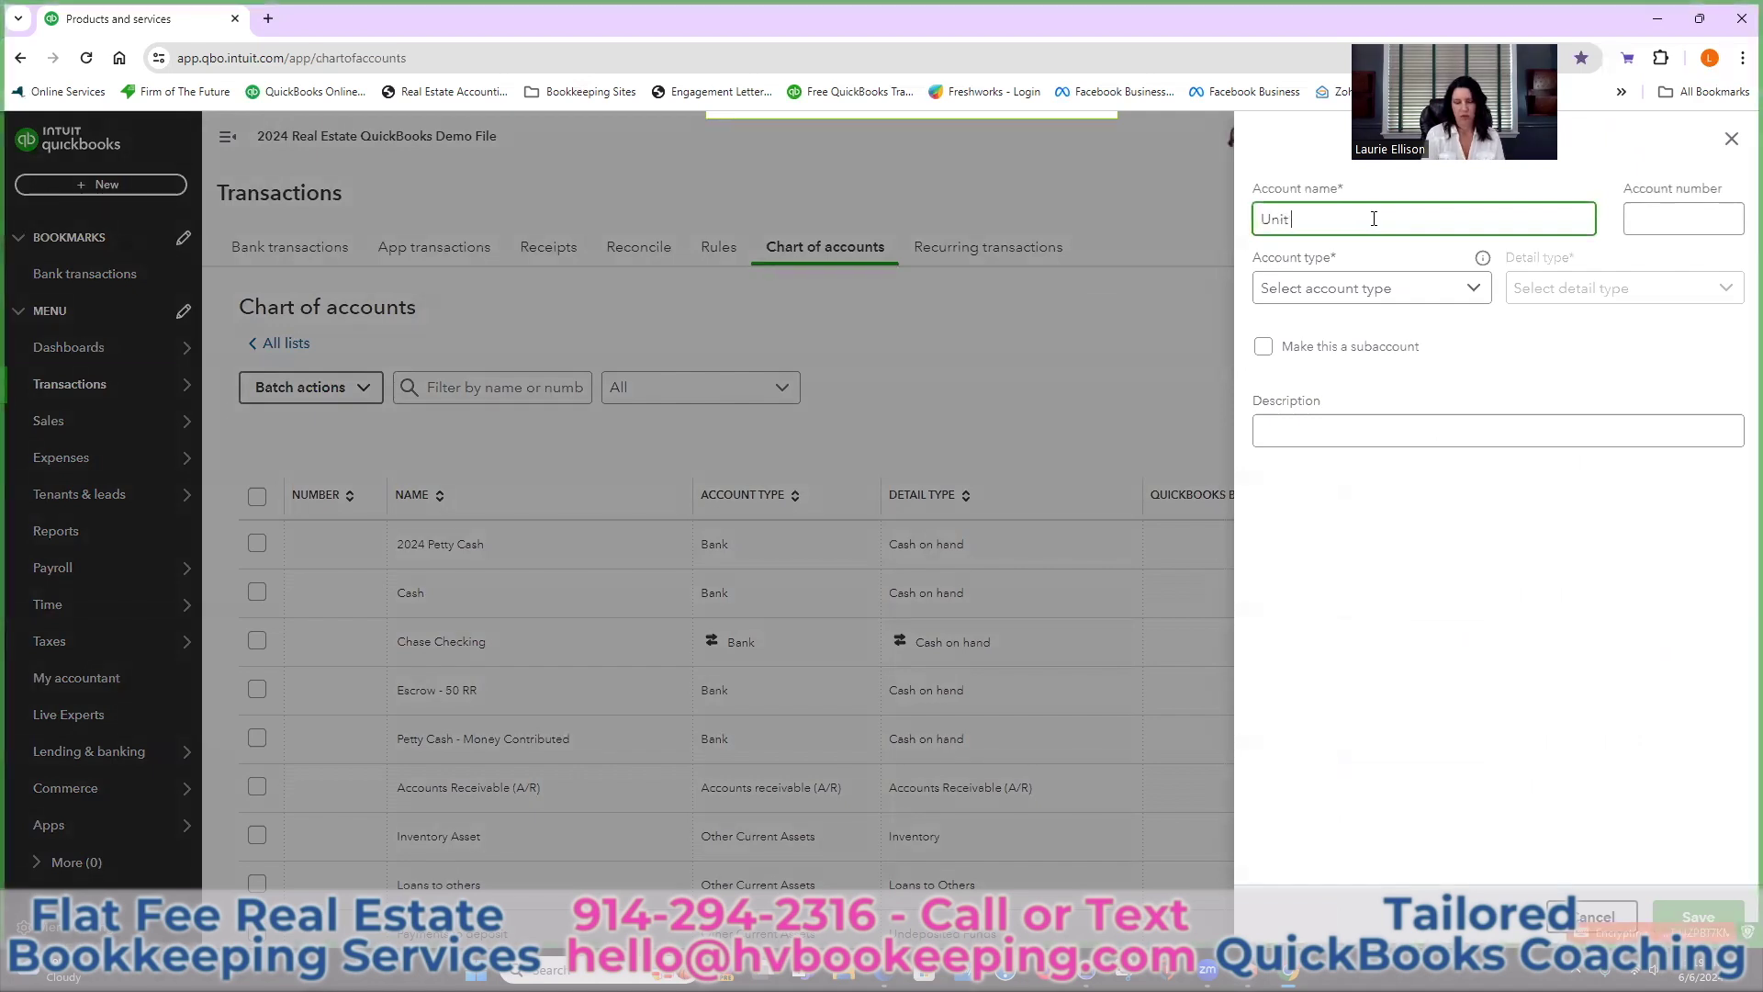
text( 4 - 40 )
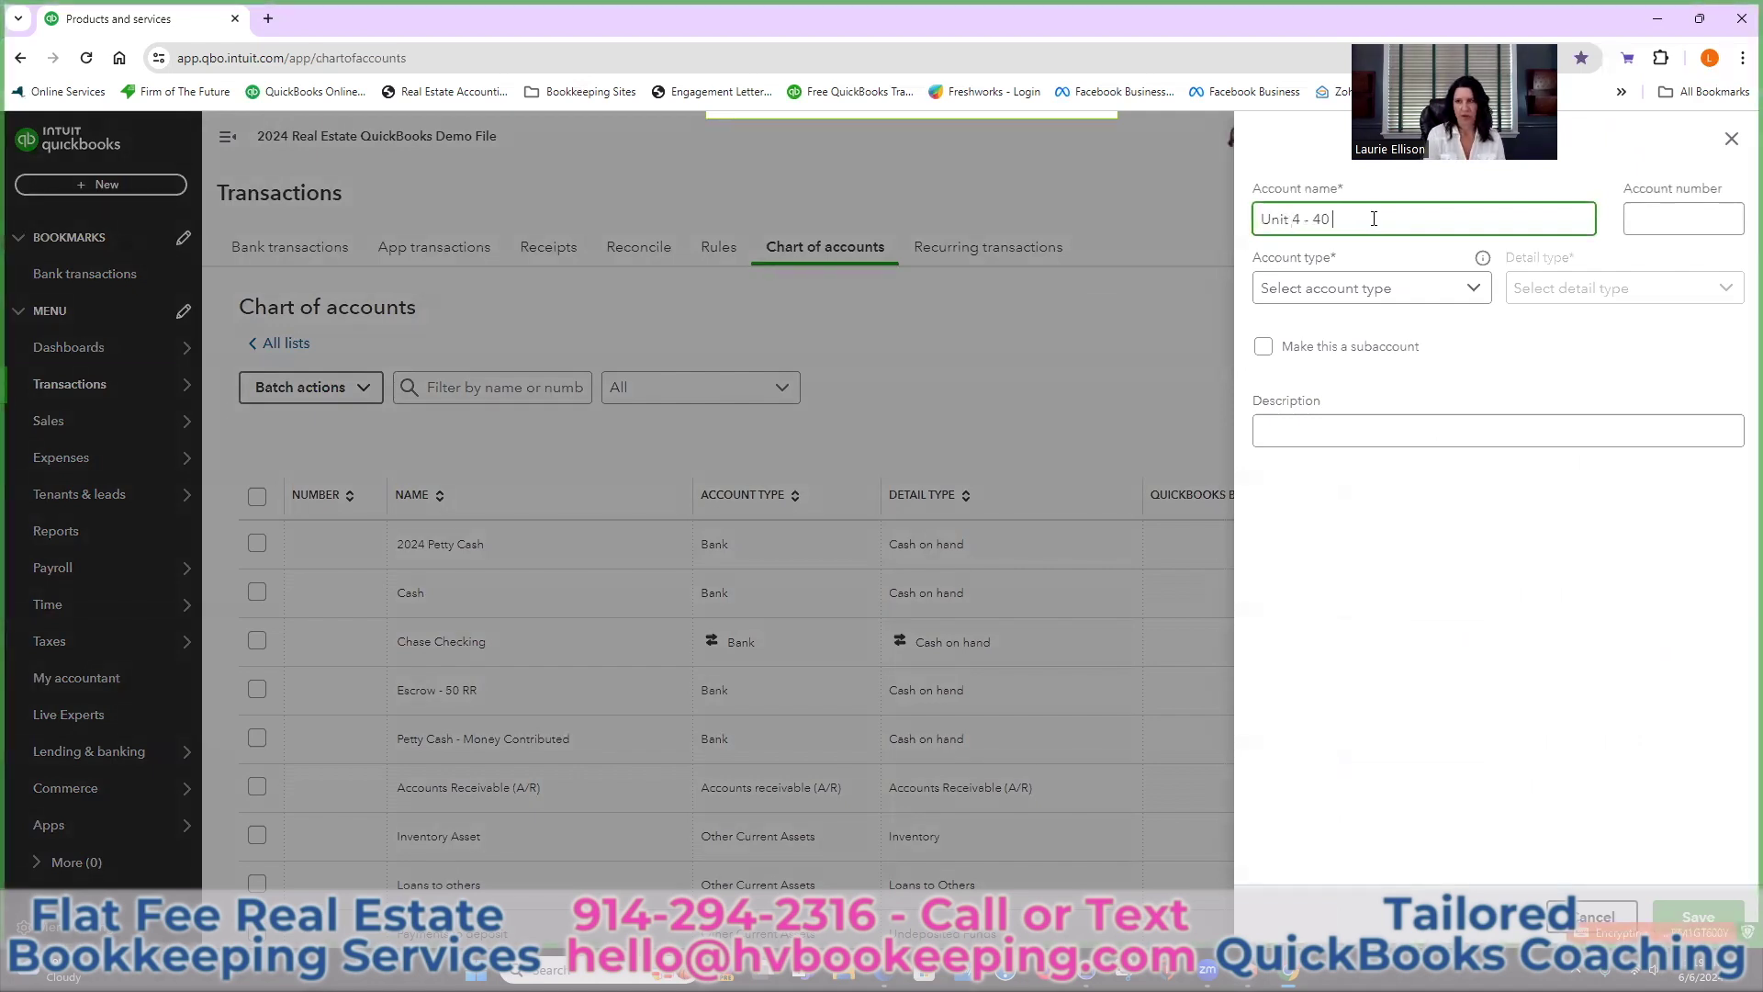
text(Railroad)
click(1466, 293)
scroll(1401, 413, down, 2)
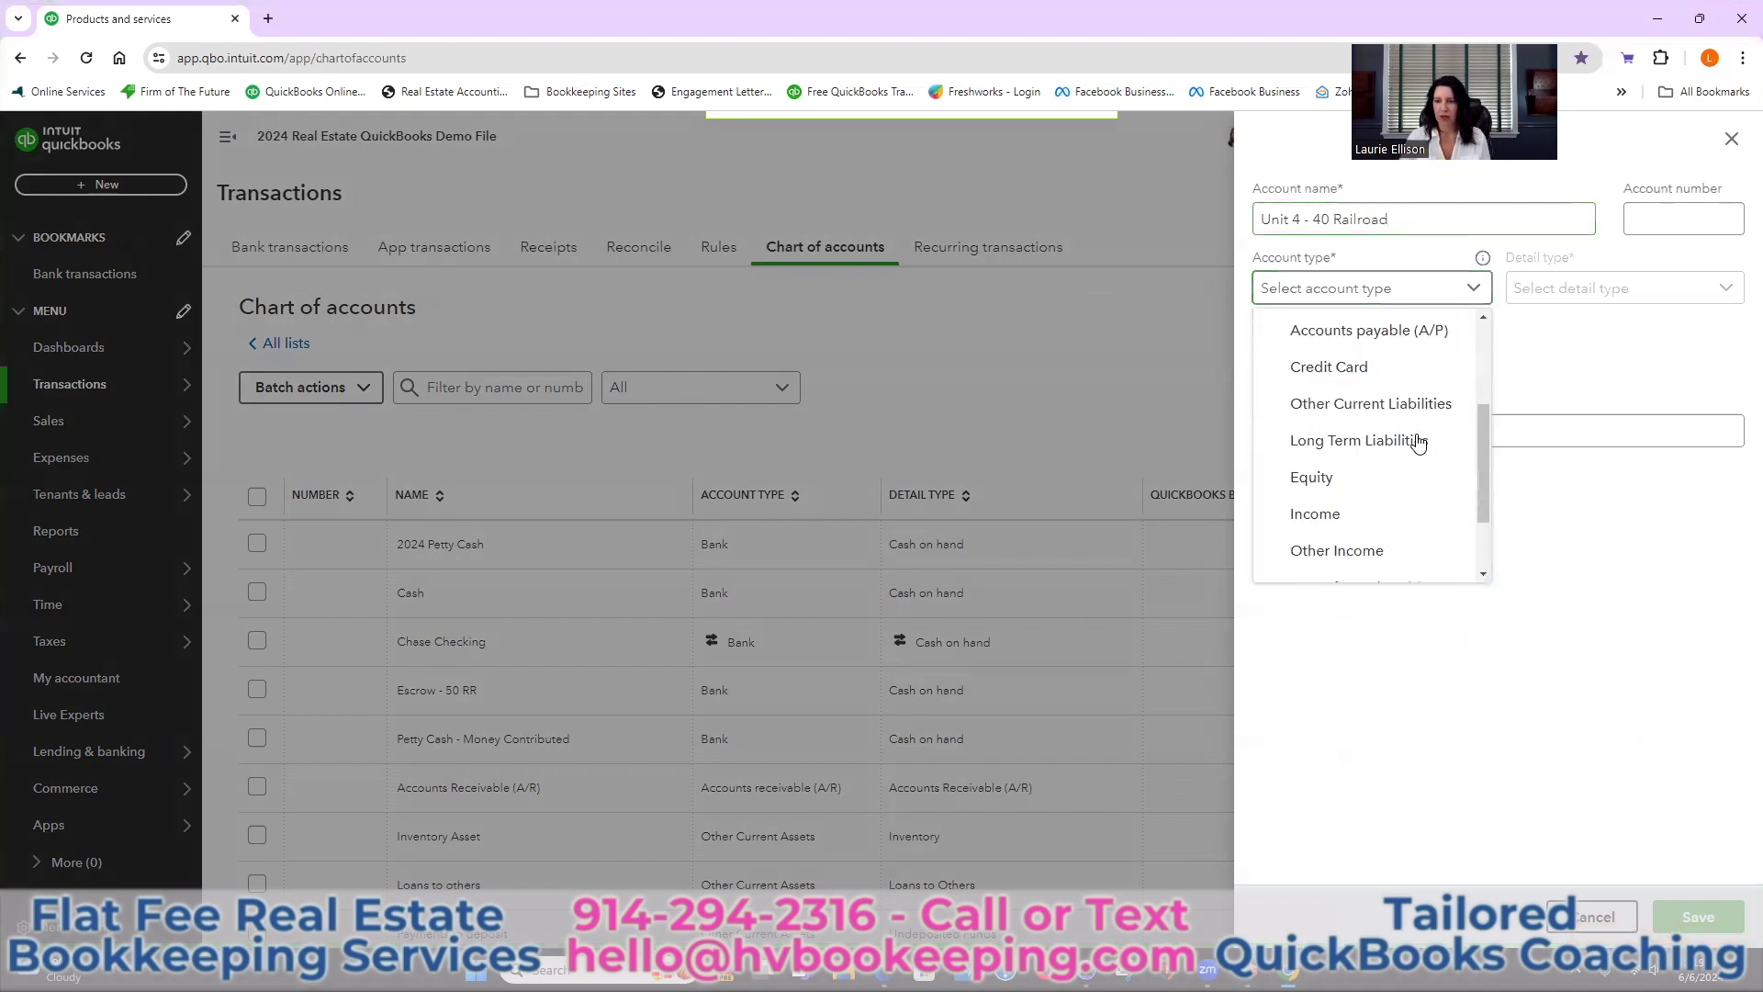
click(1337, 521)
click(1652, 285)
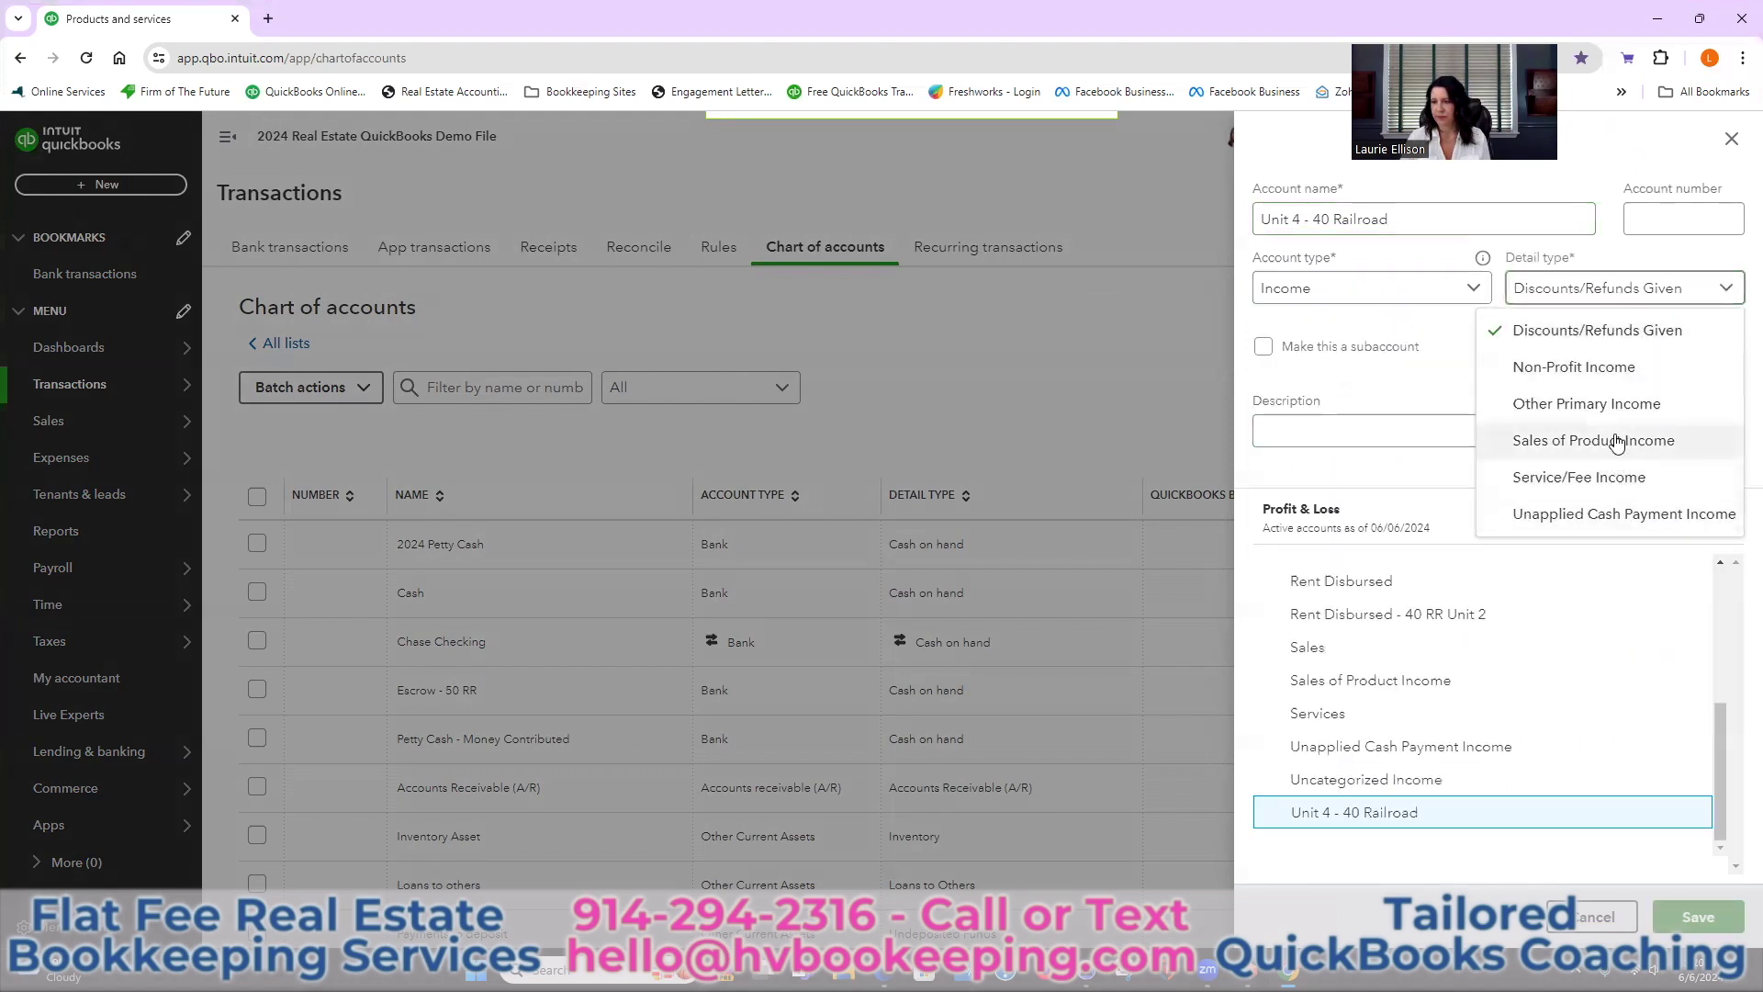
click(1605, 479)
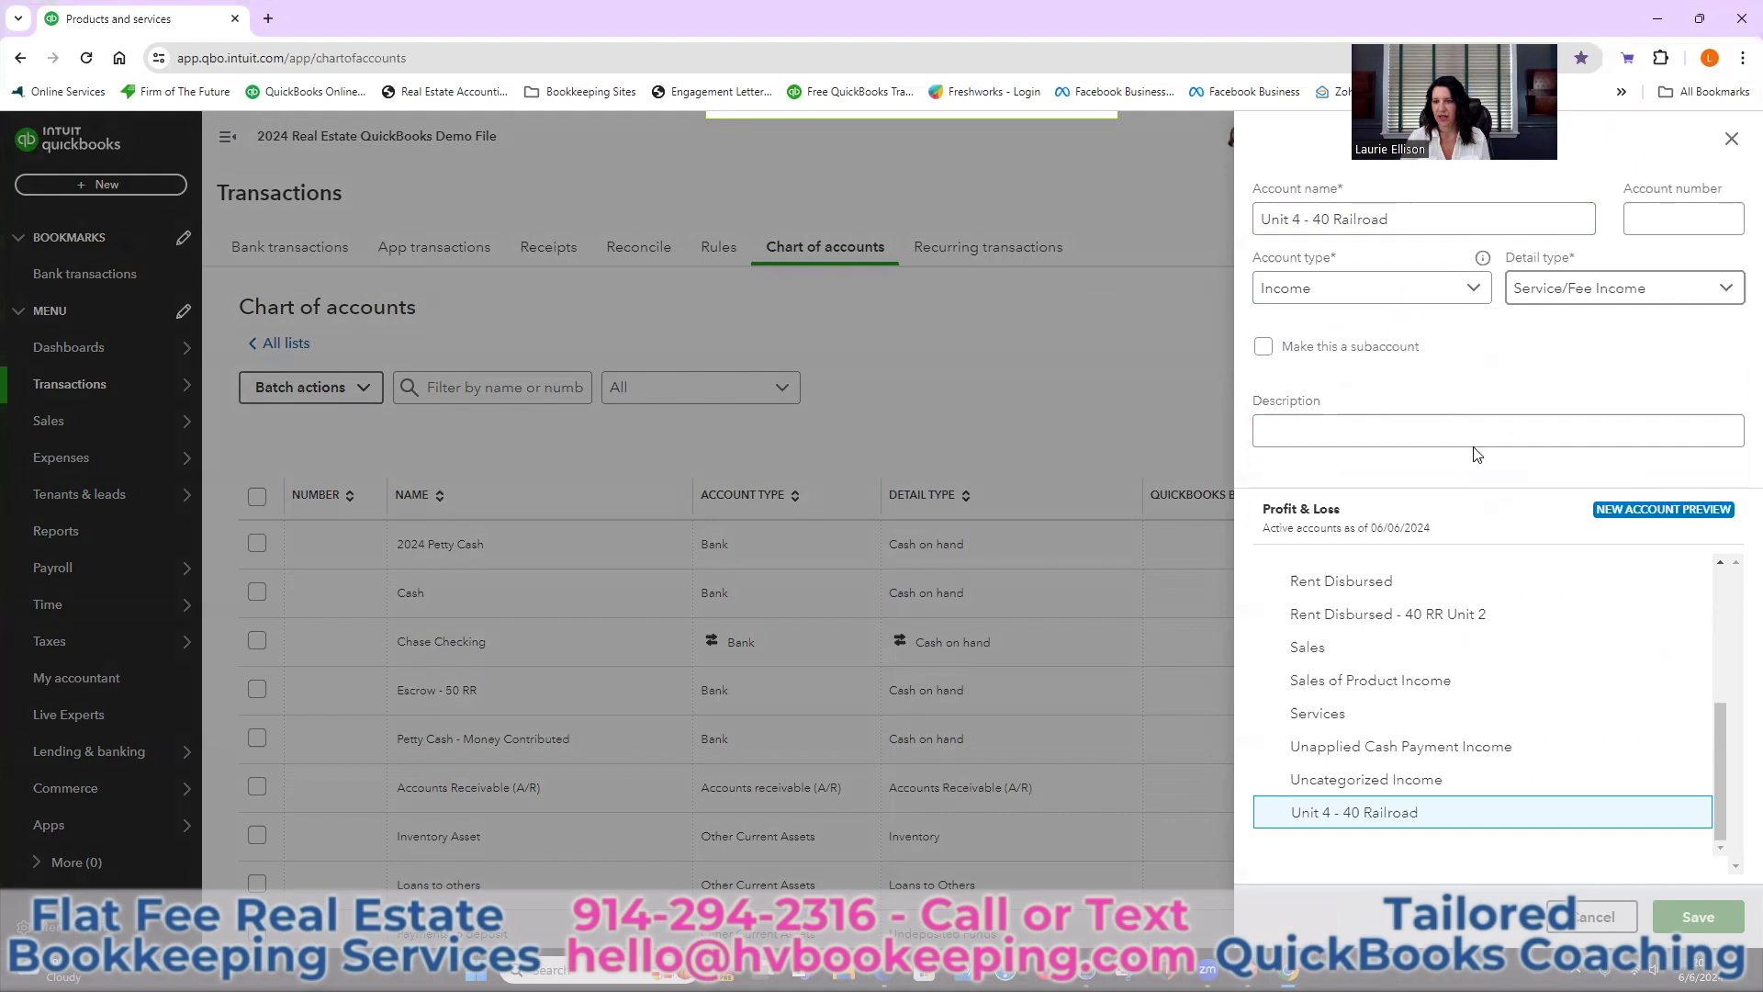
click(1262, 347)
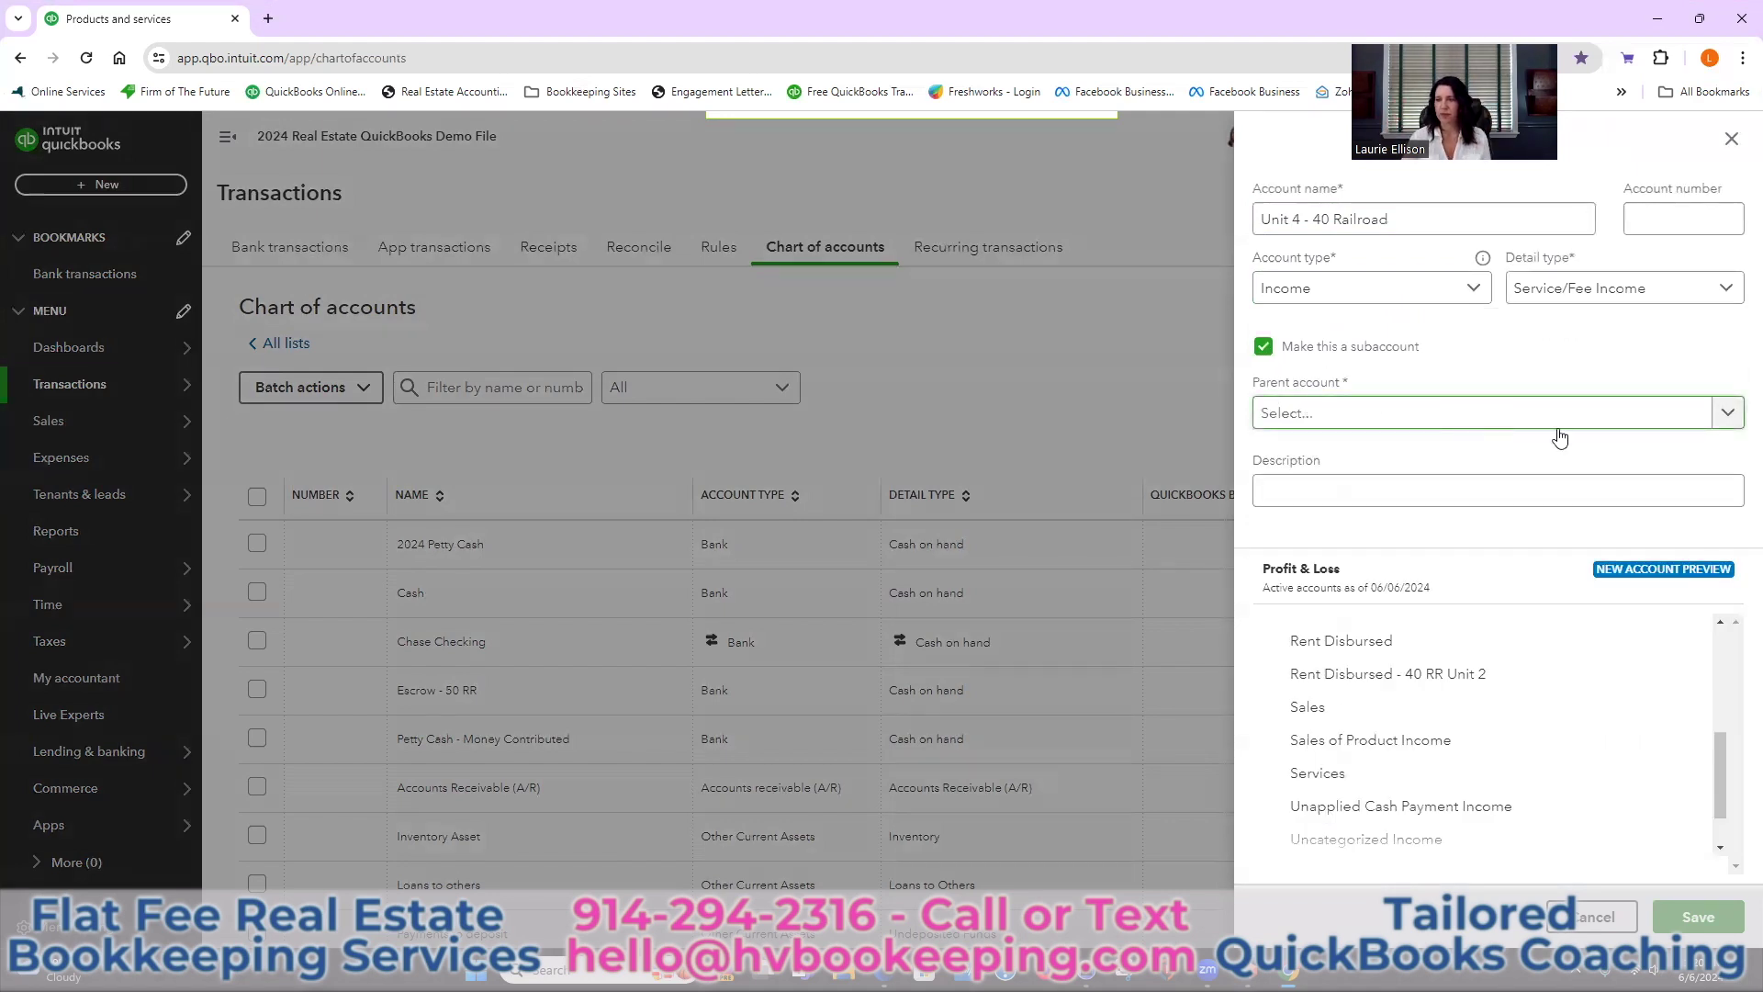
click(1721, 418)
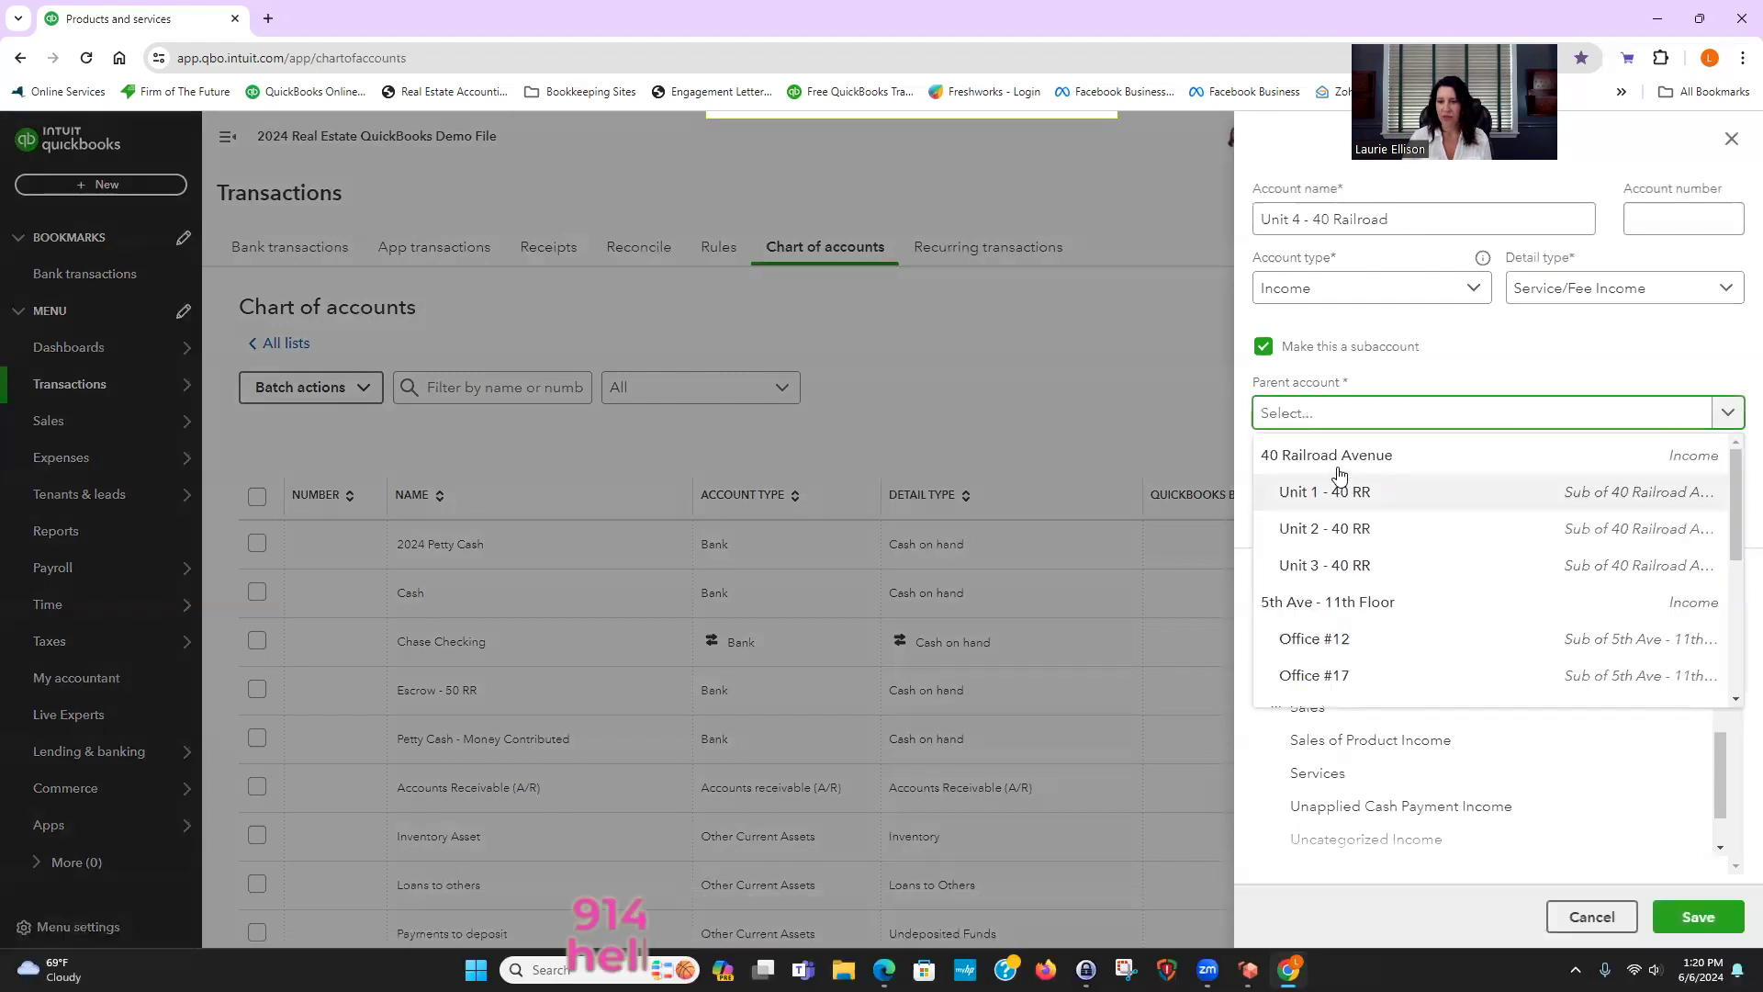
click(1342, 458)
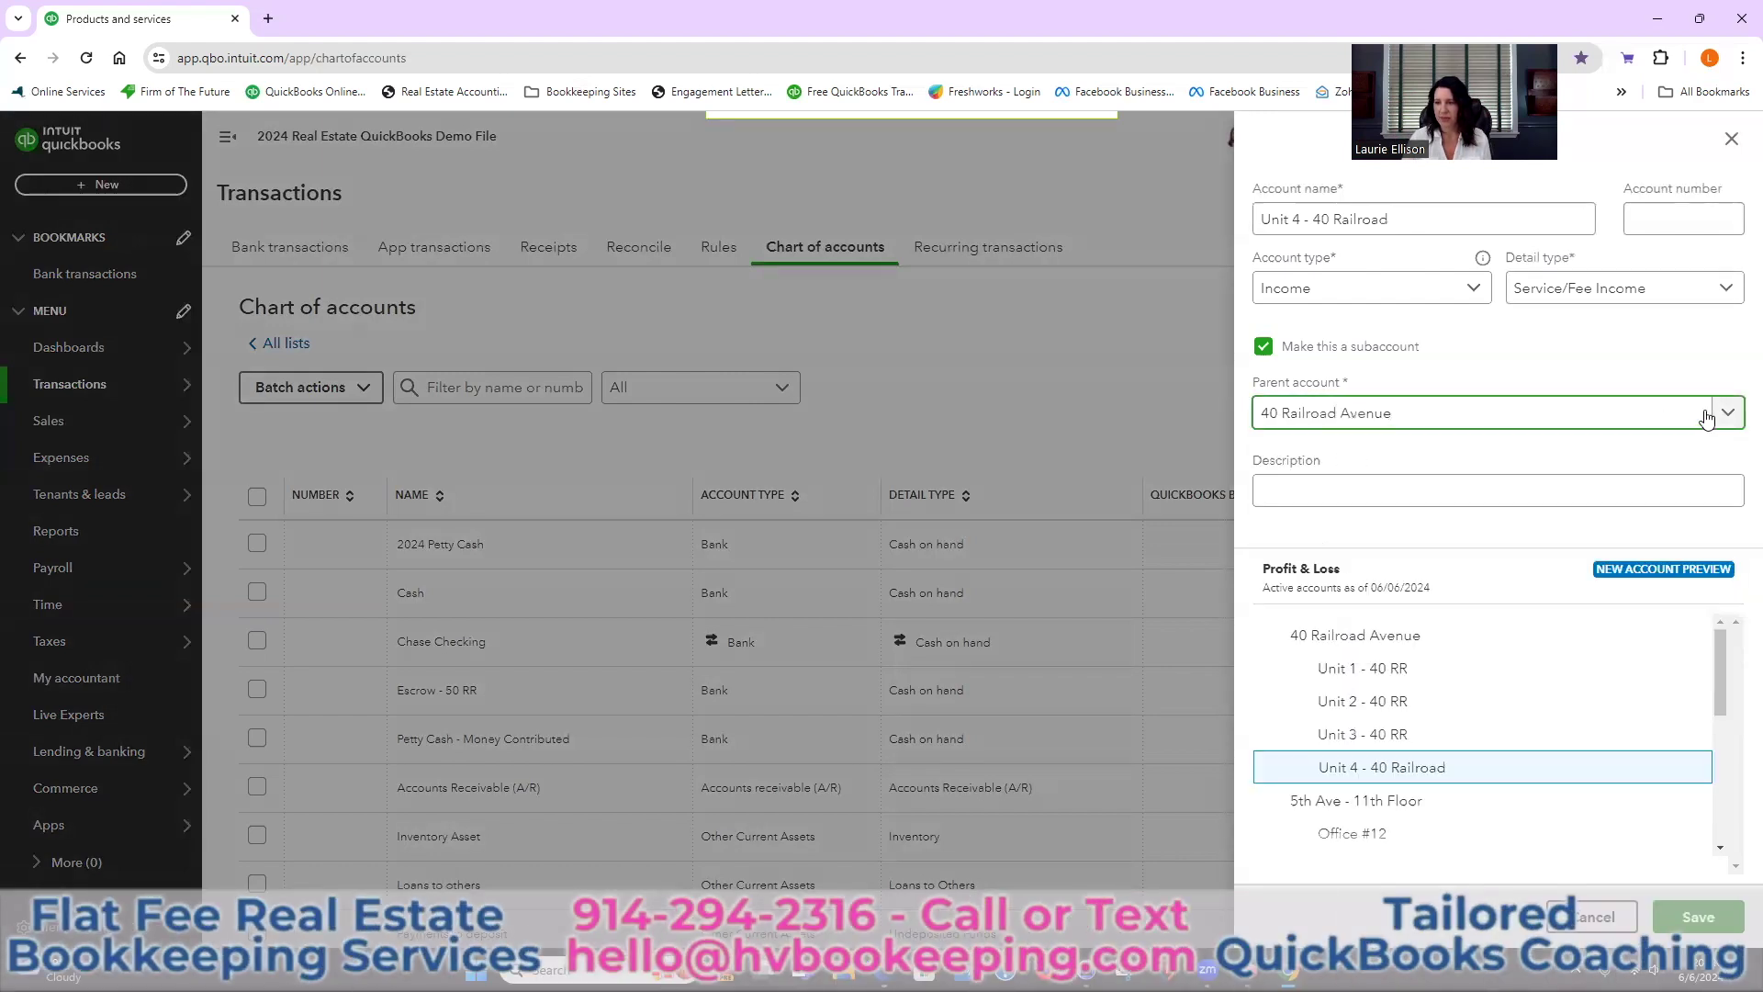
click(1395, 221)
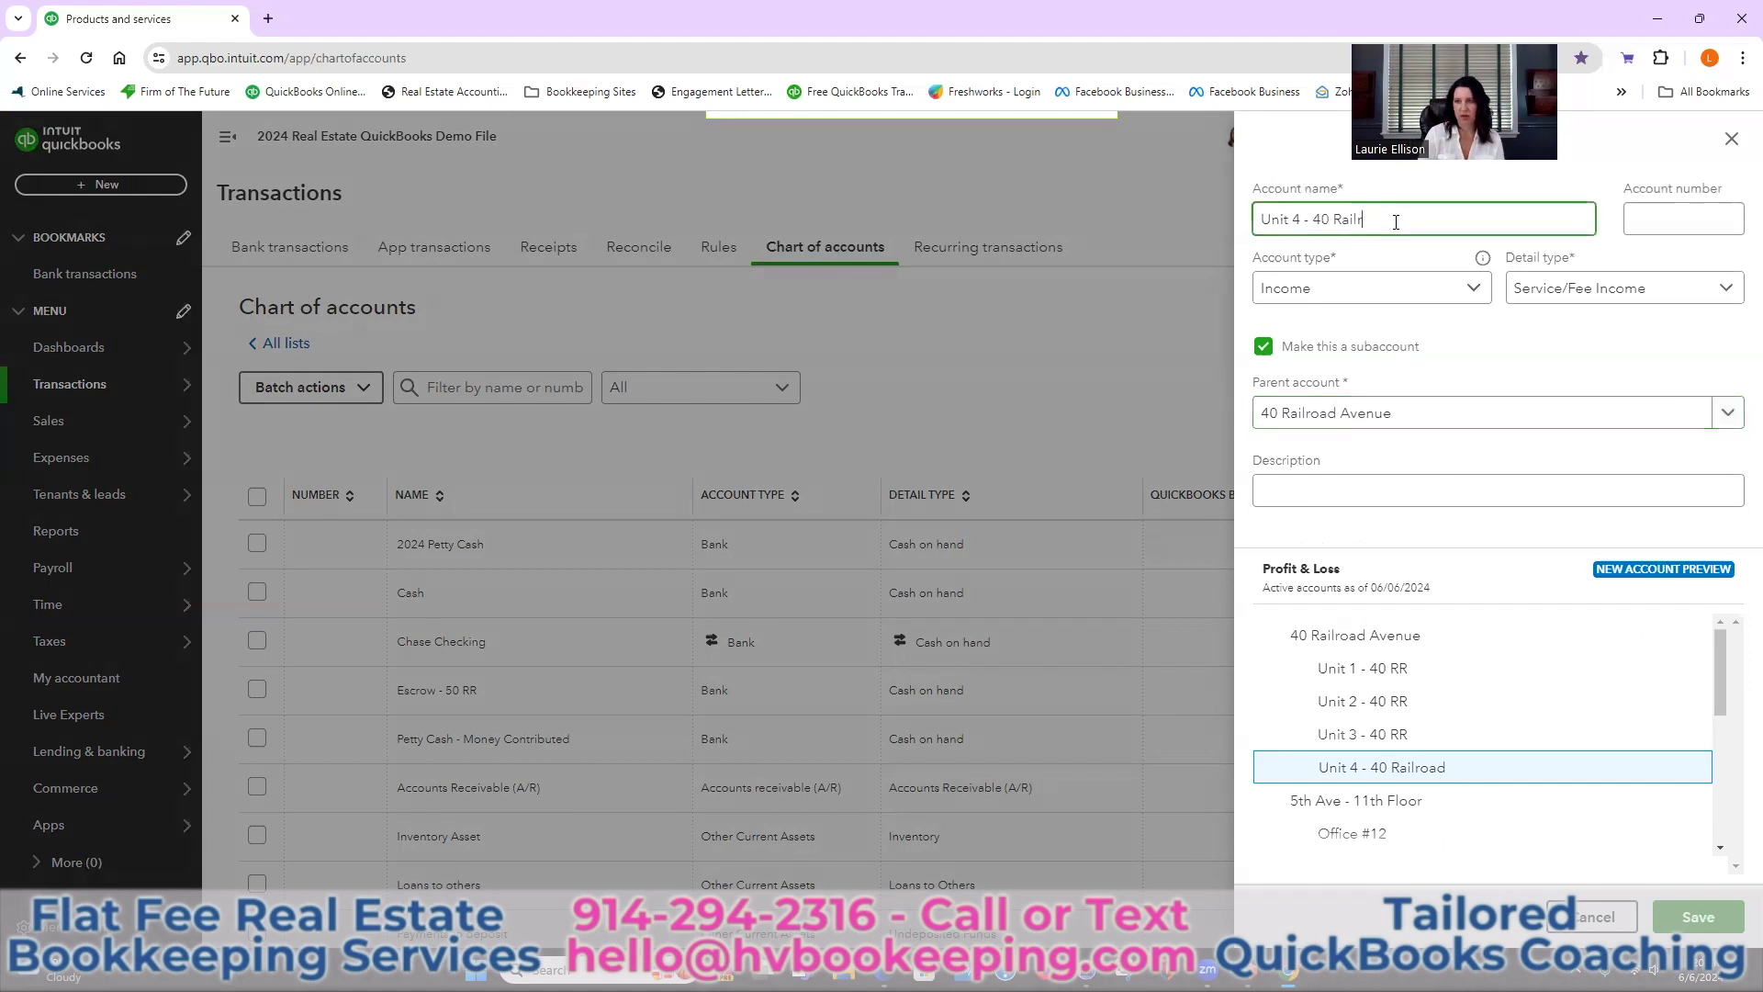
text(R)
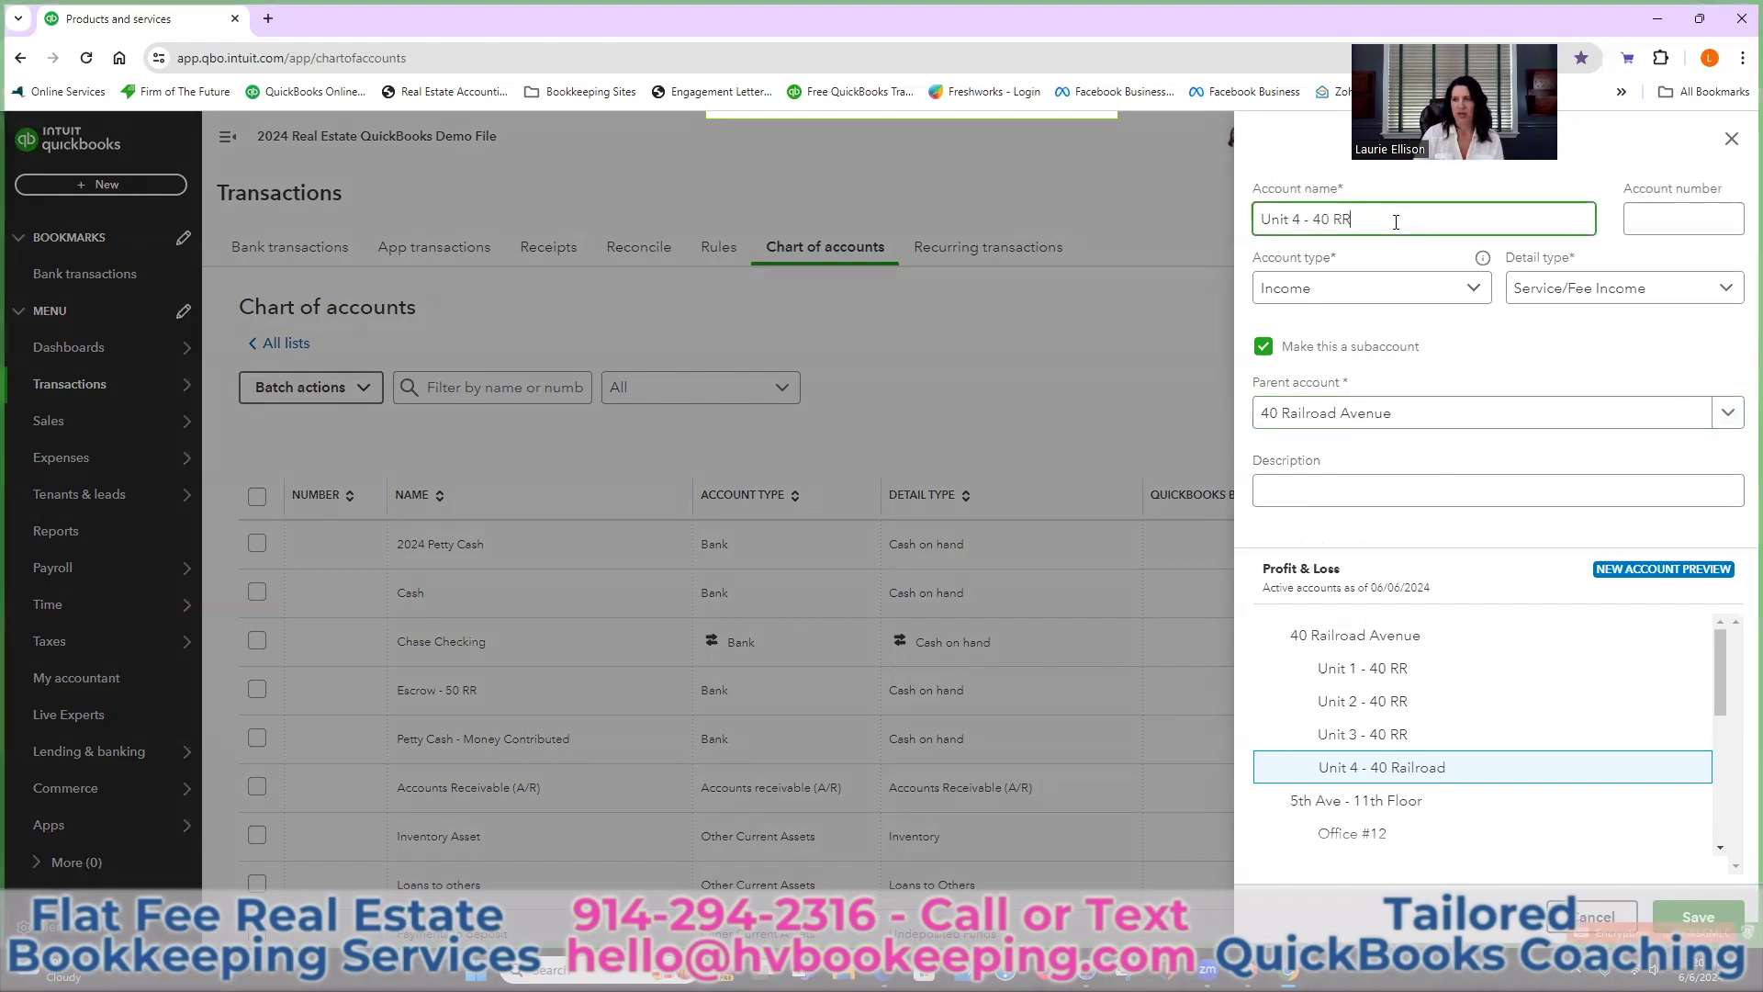
scroll(1587, 787, down, 1)
click(1695, 915)
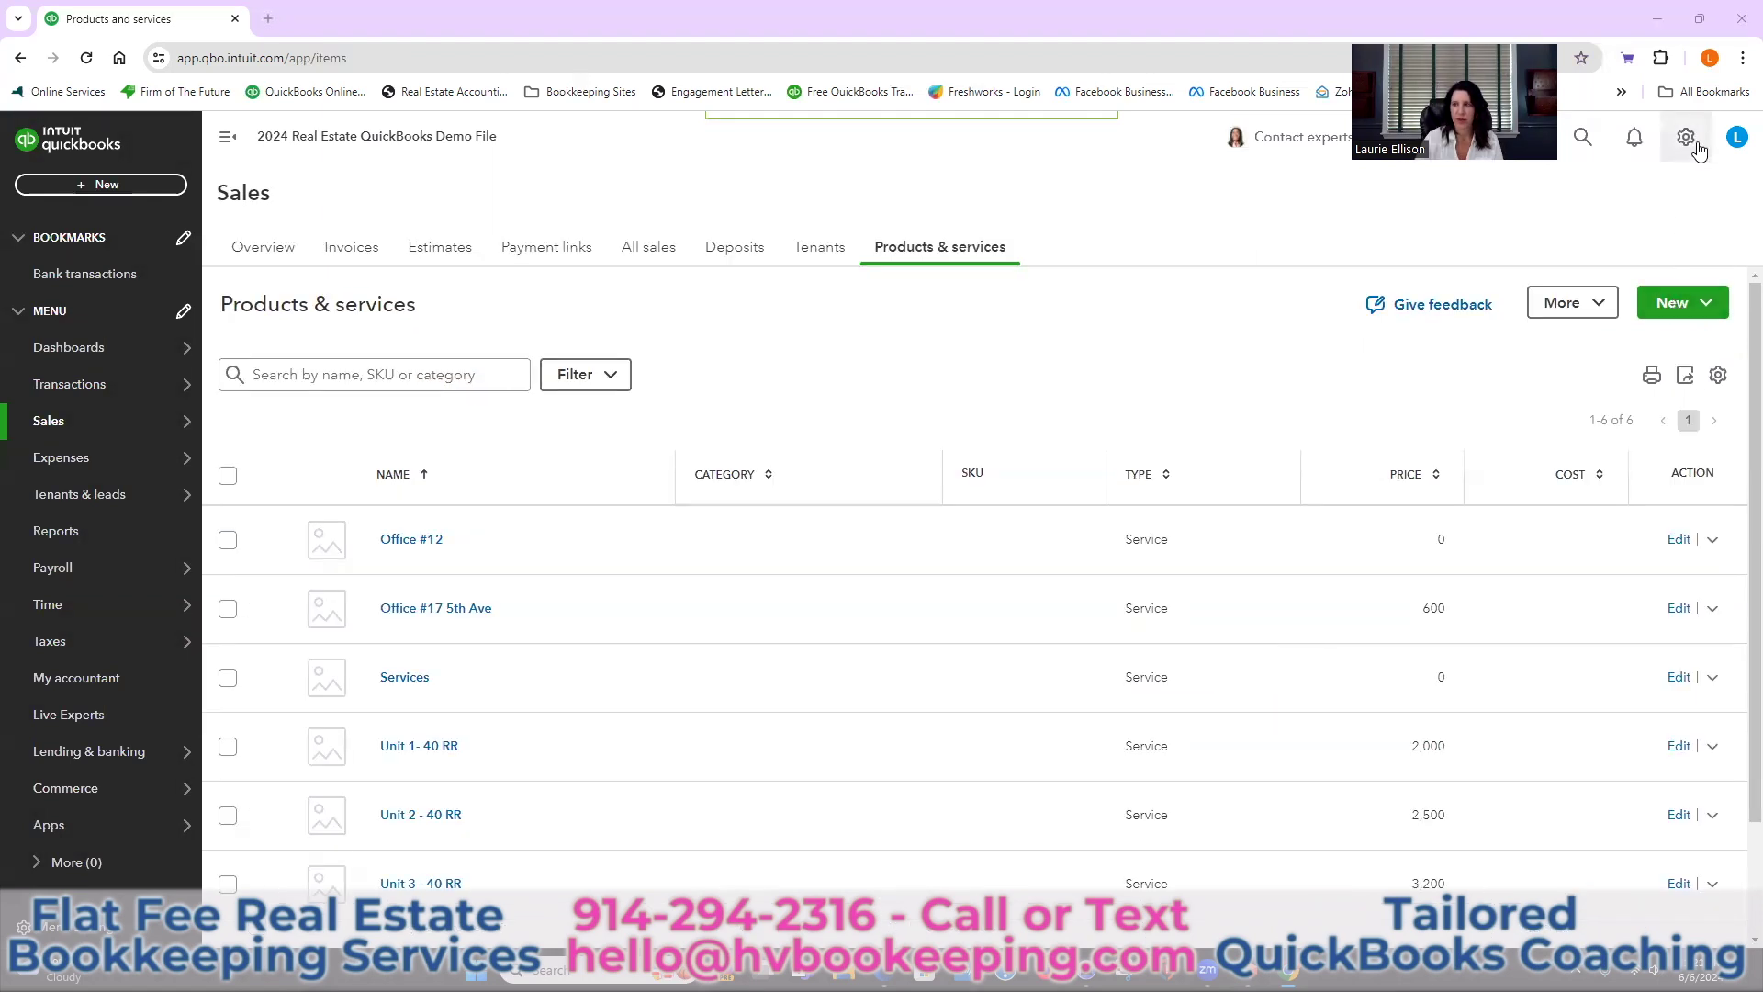
Start a new Service item and enter its name, Unit 4 - 40 RR.
click(1682, 302)
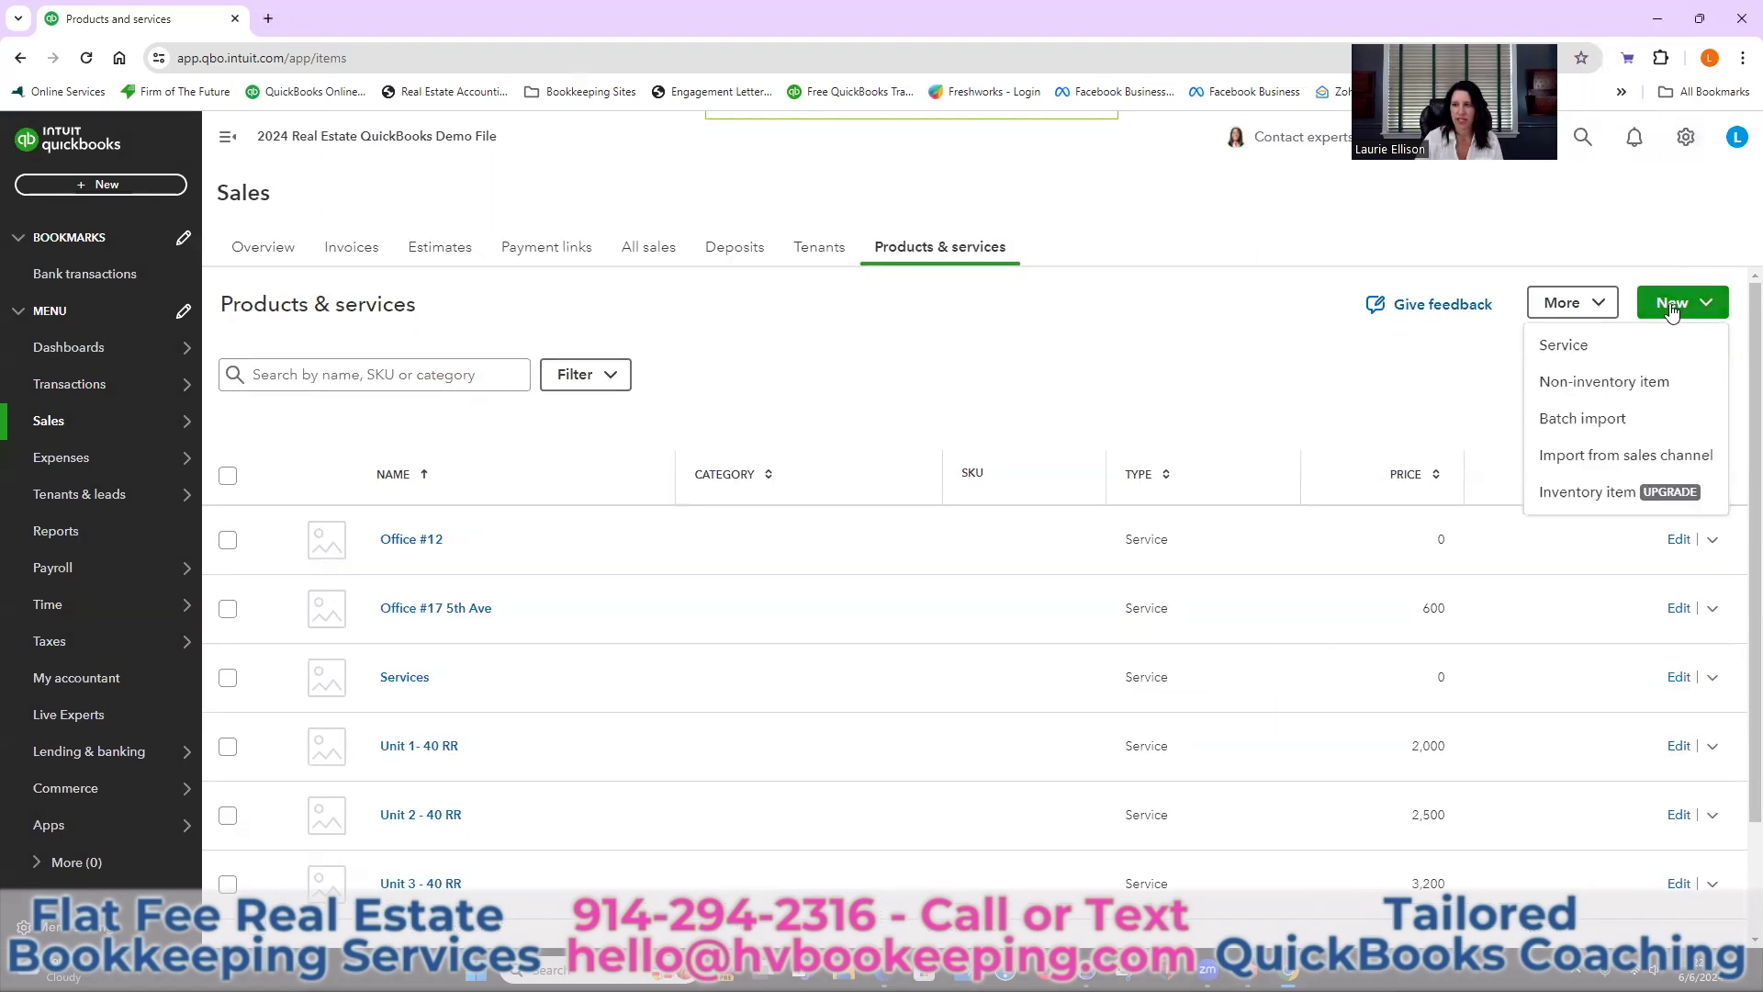
click(1563, 348)
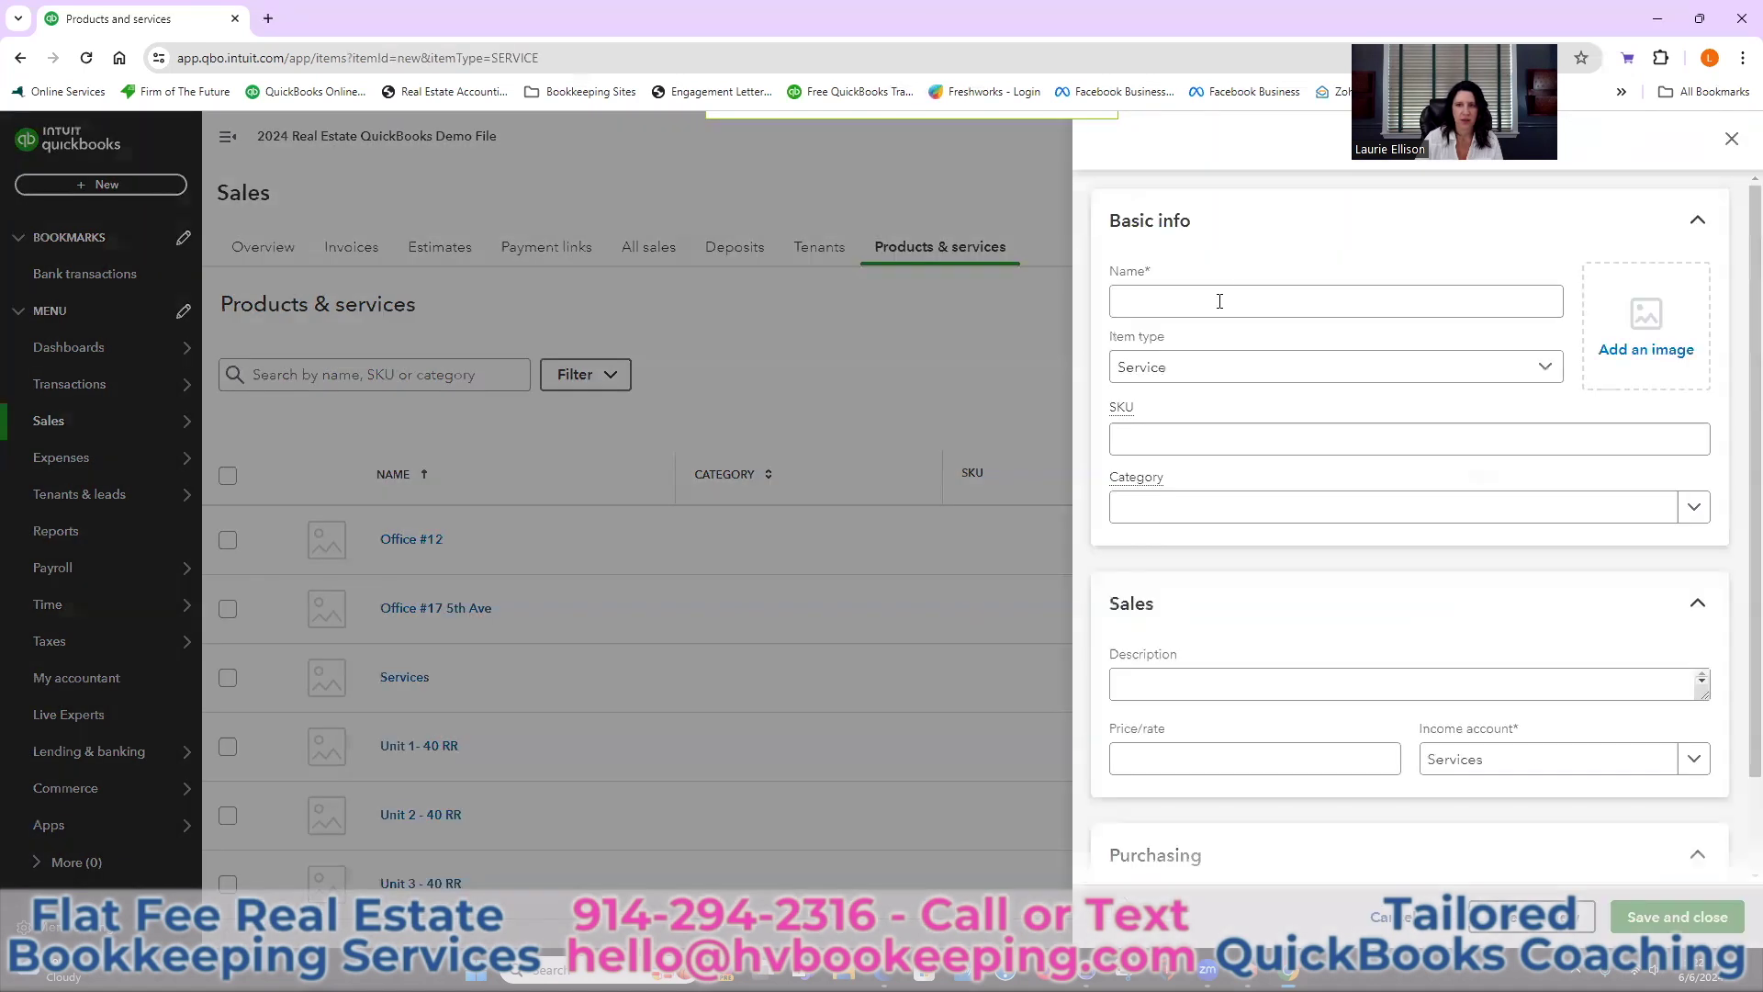
click(1220, 302)
text(Unit 4 - 40 RR)
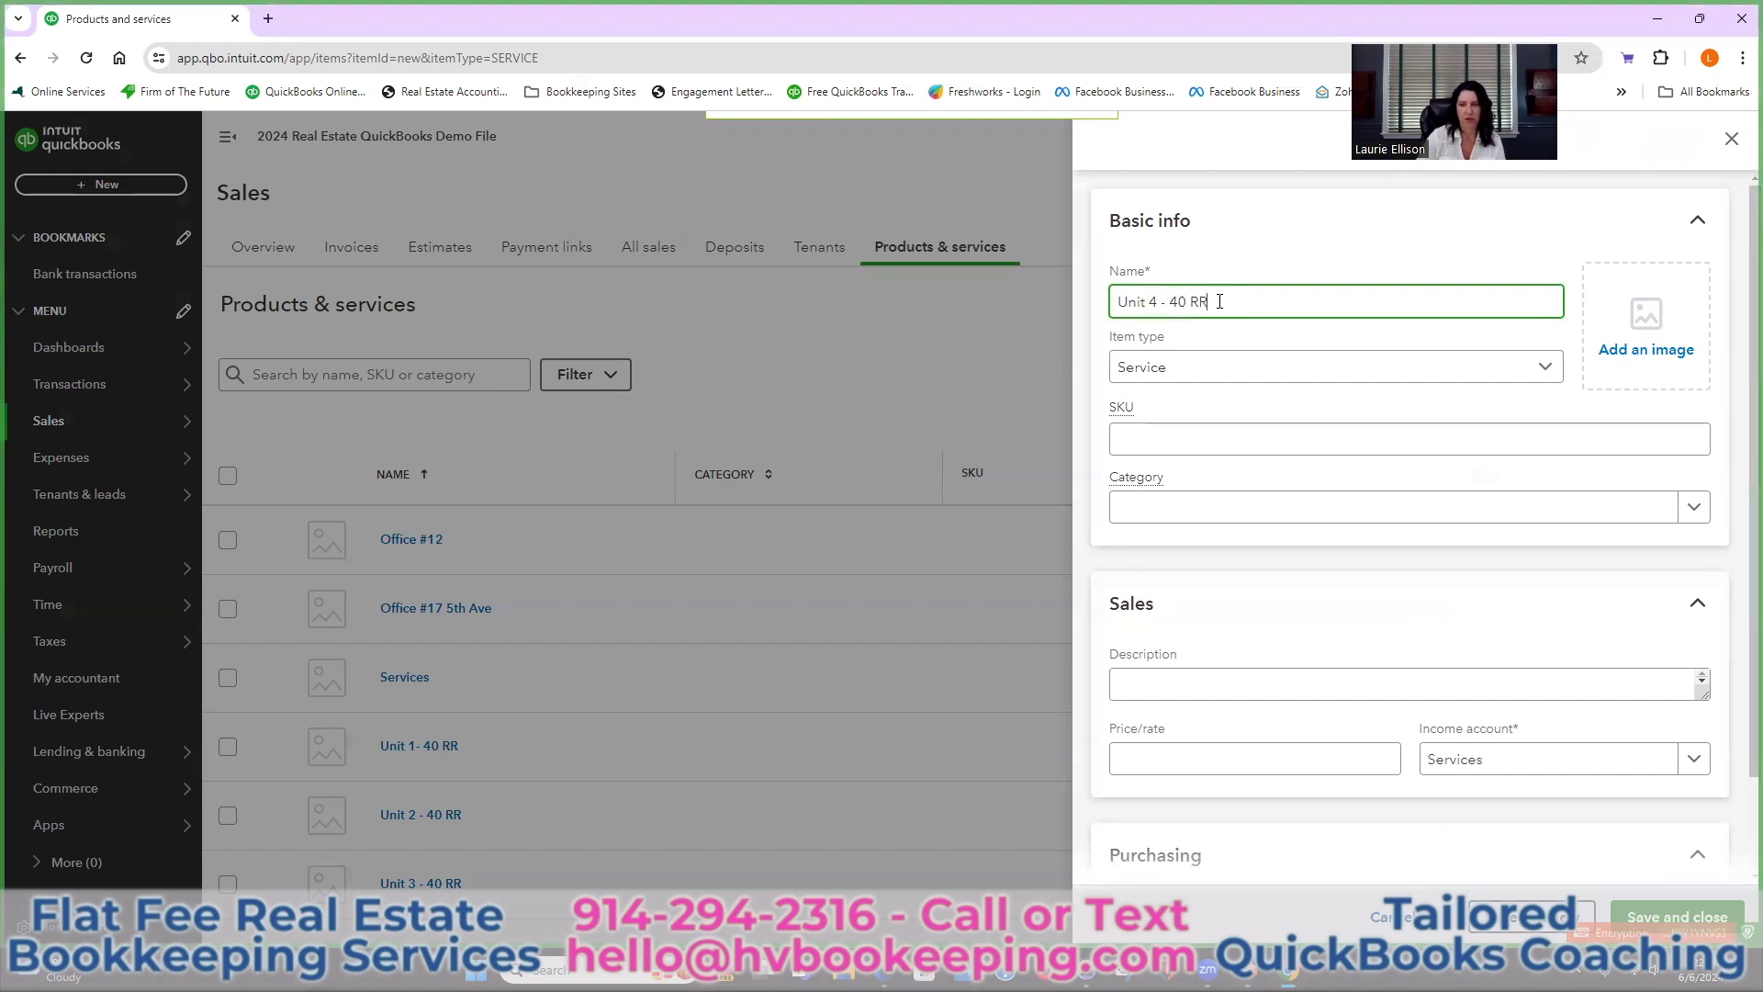
scroll(1699, 661, down, 1)
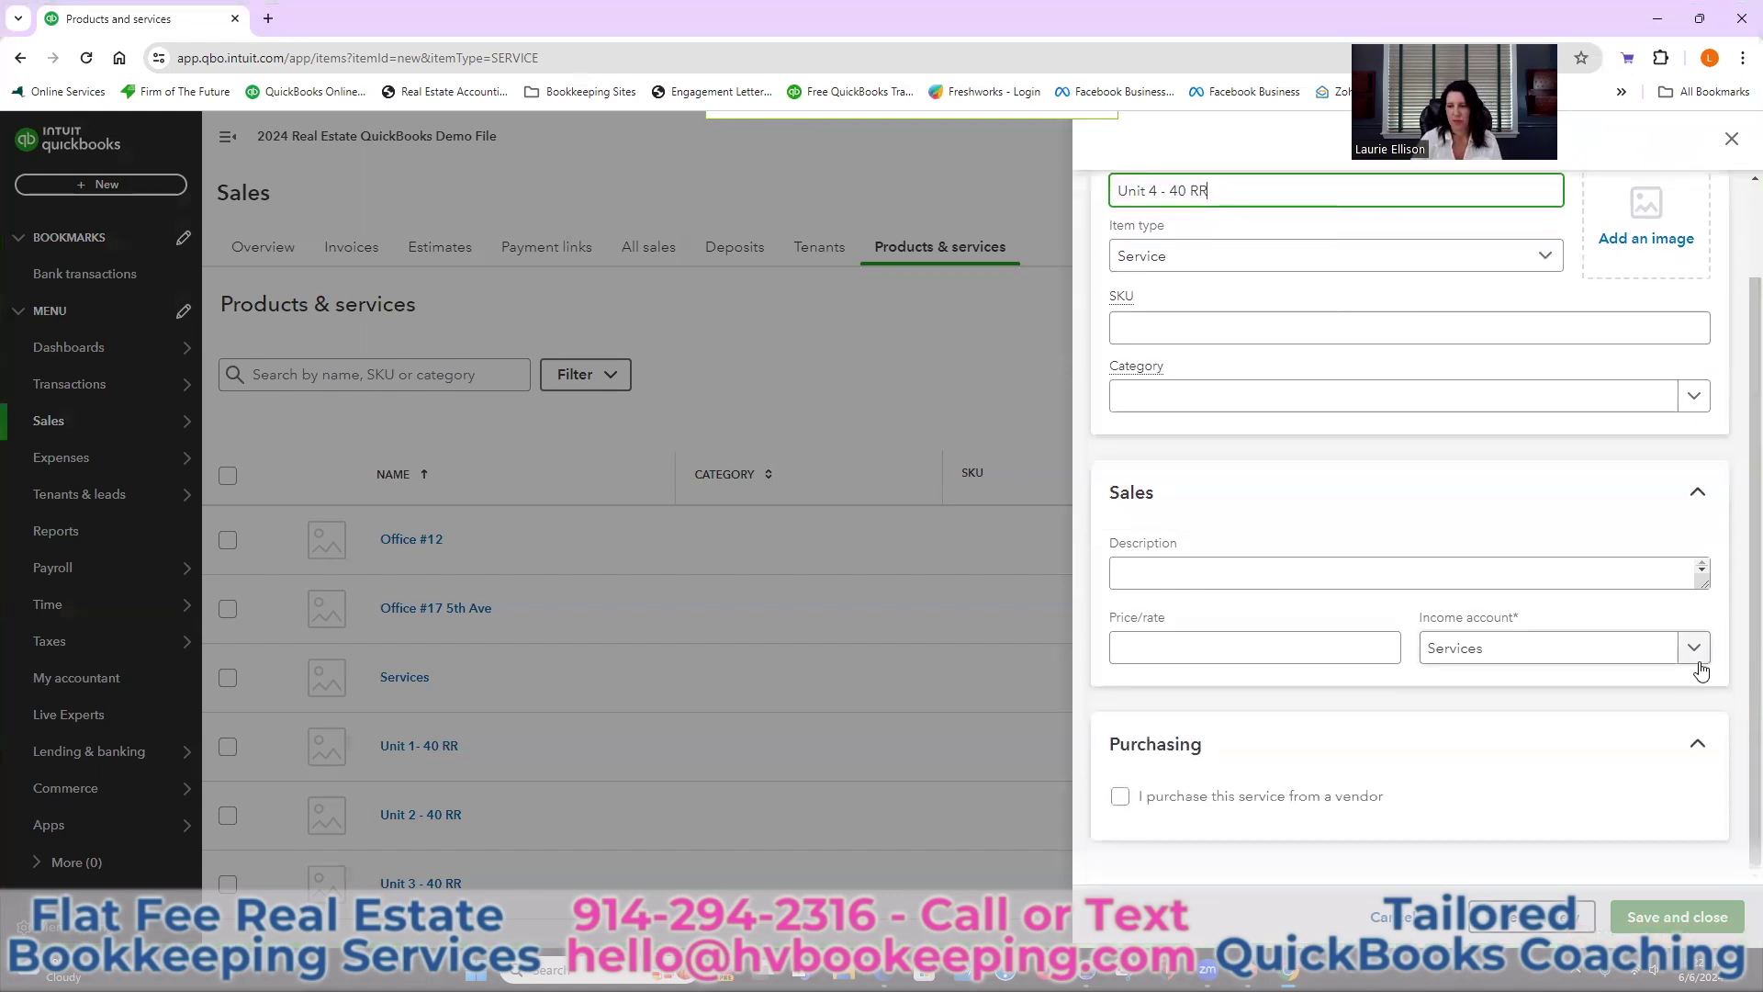
click(1699, 654)
scroll(1605, 768, down, 6)
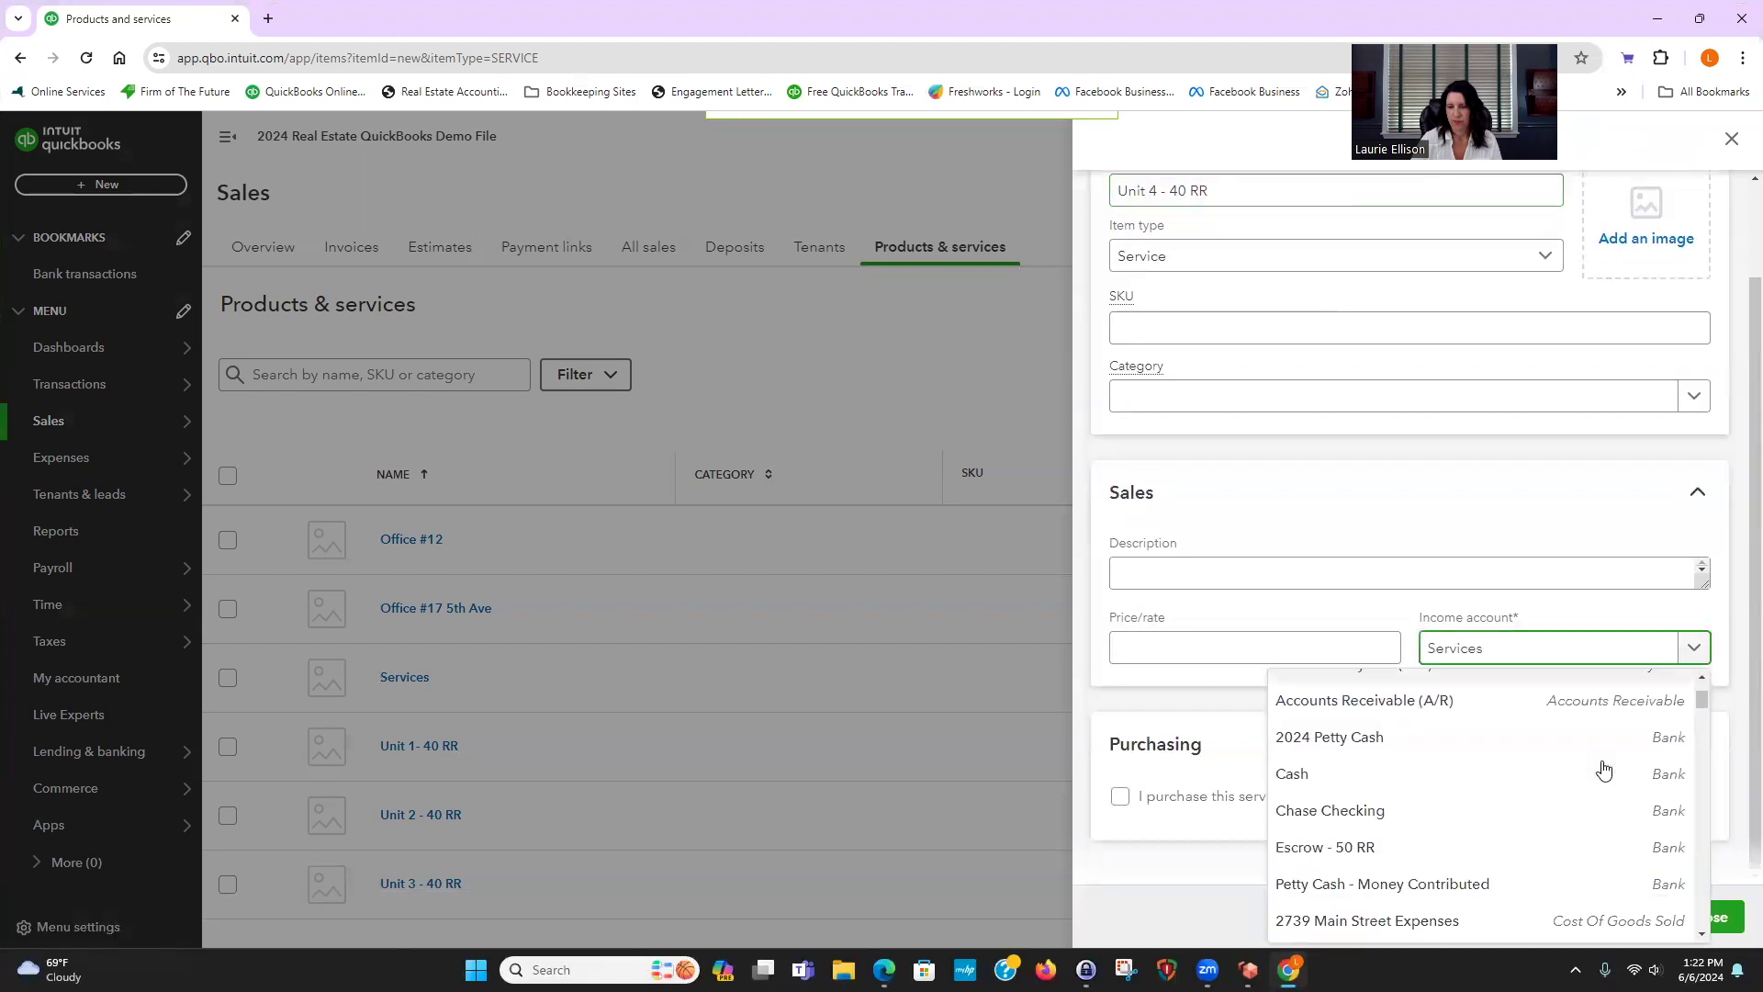
scroll(1605, 767, down, 5)
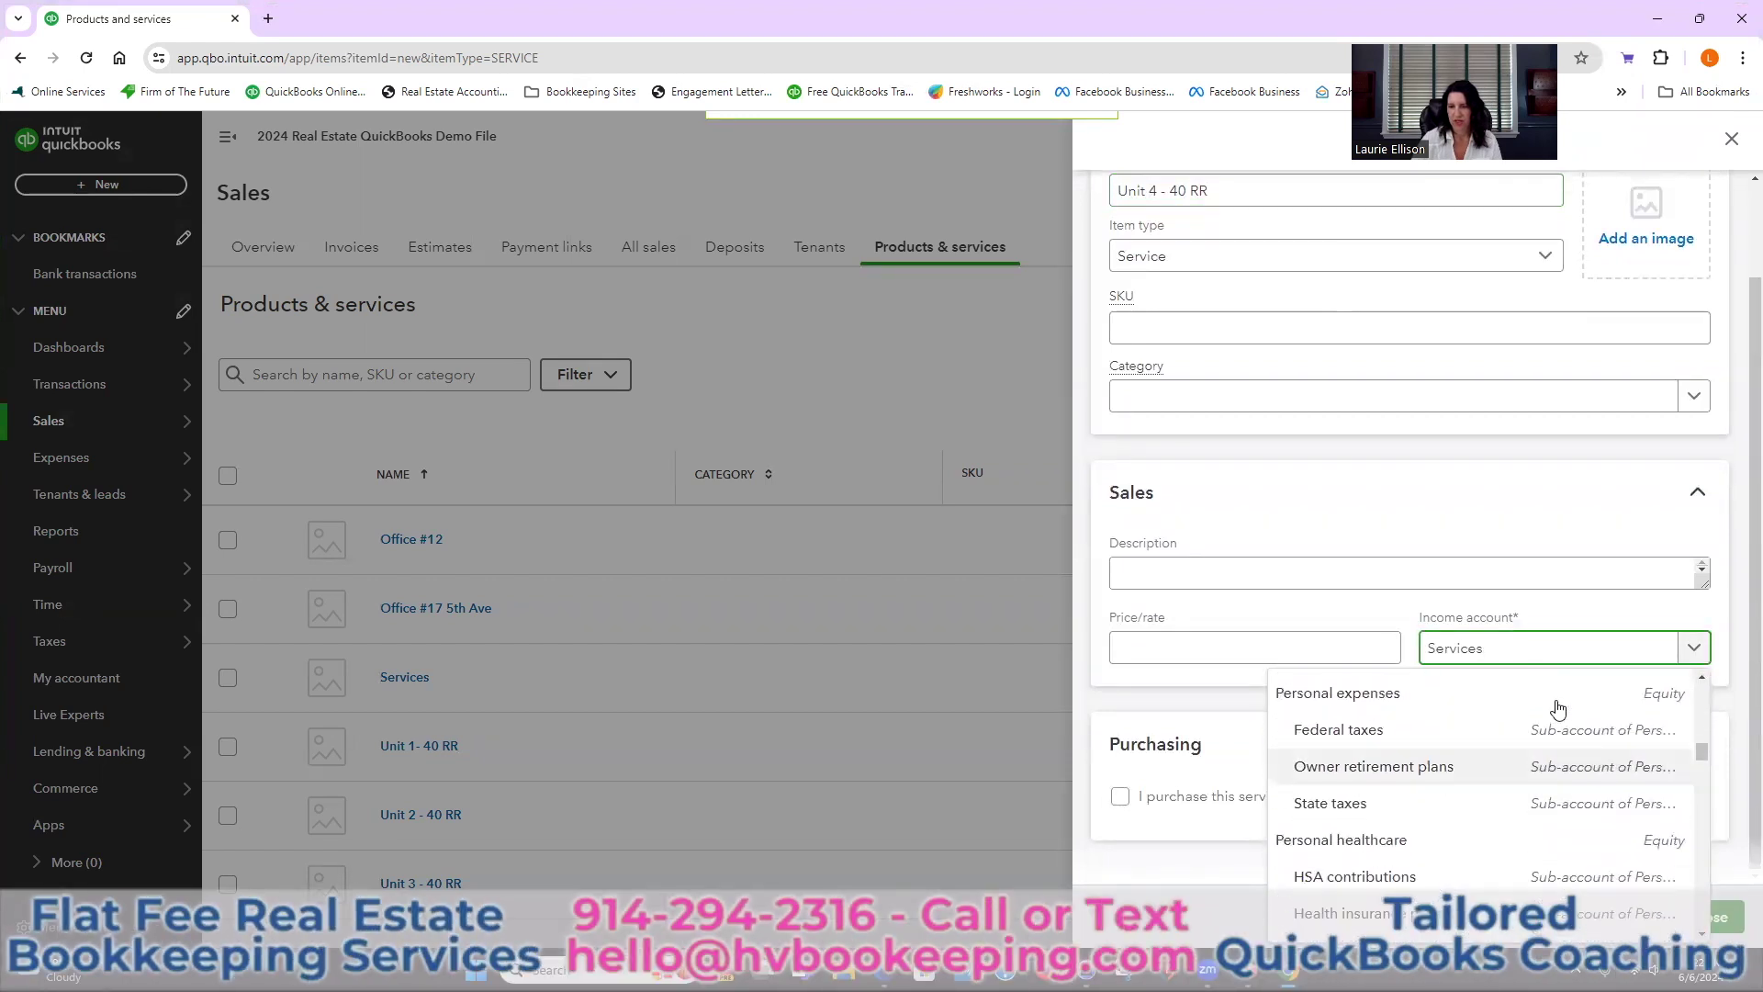
key(BackSpace)
key(BackSpace)
key(BackSpace)
key(BackSpace)
key(BackSpace)
key(BackSpace)
key(BackSpace)
key(BackSpace)
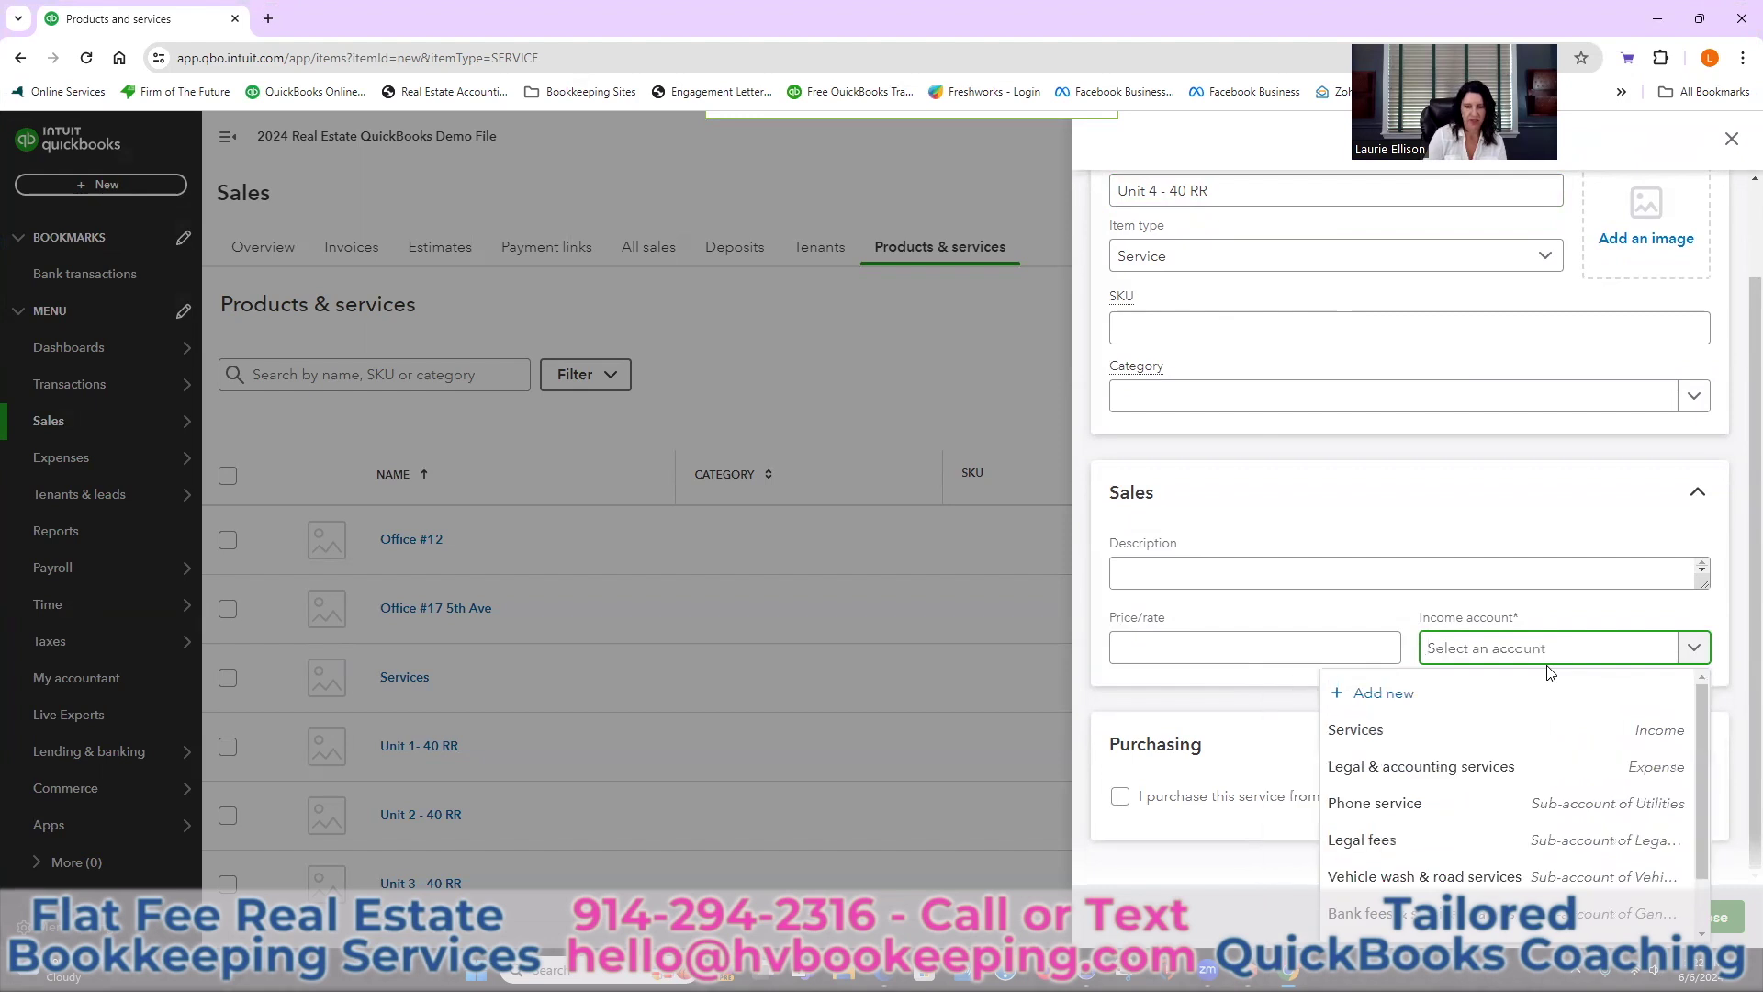
text(unit)
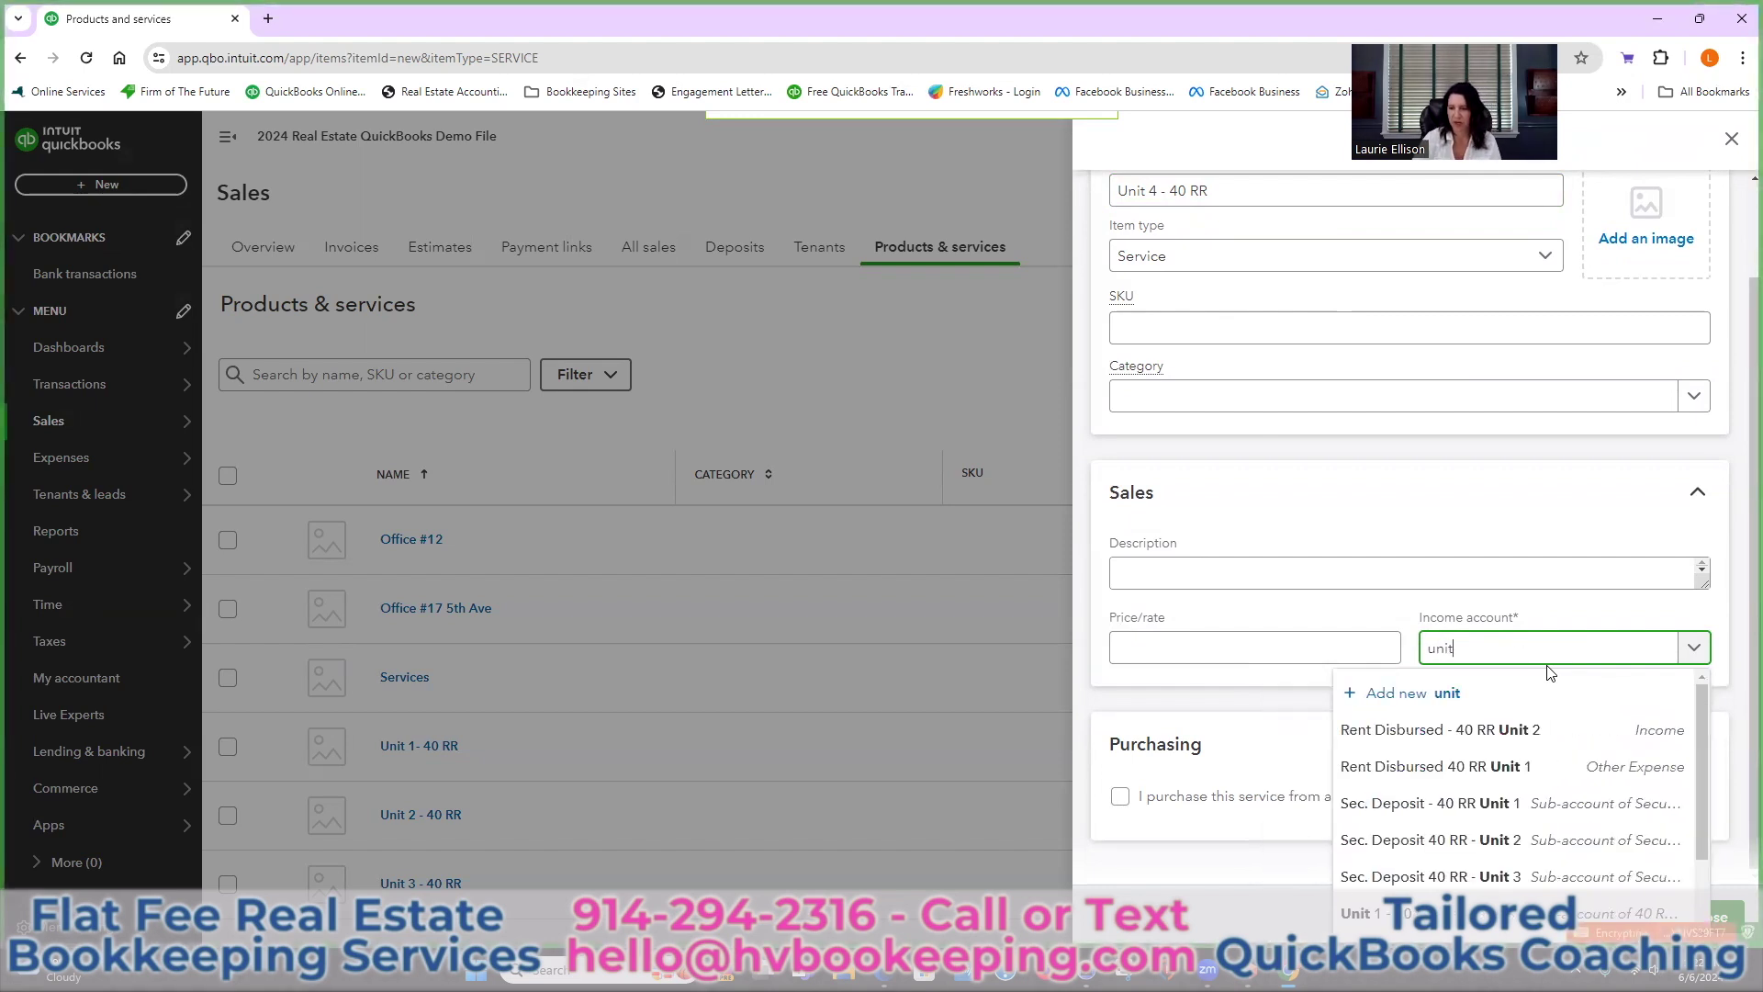
scroll(1594, 859, down, 1)
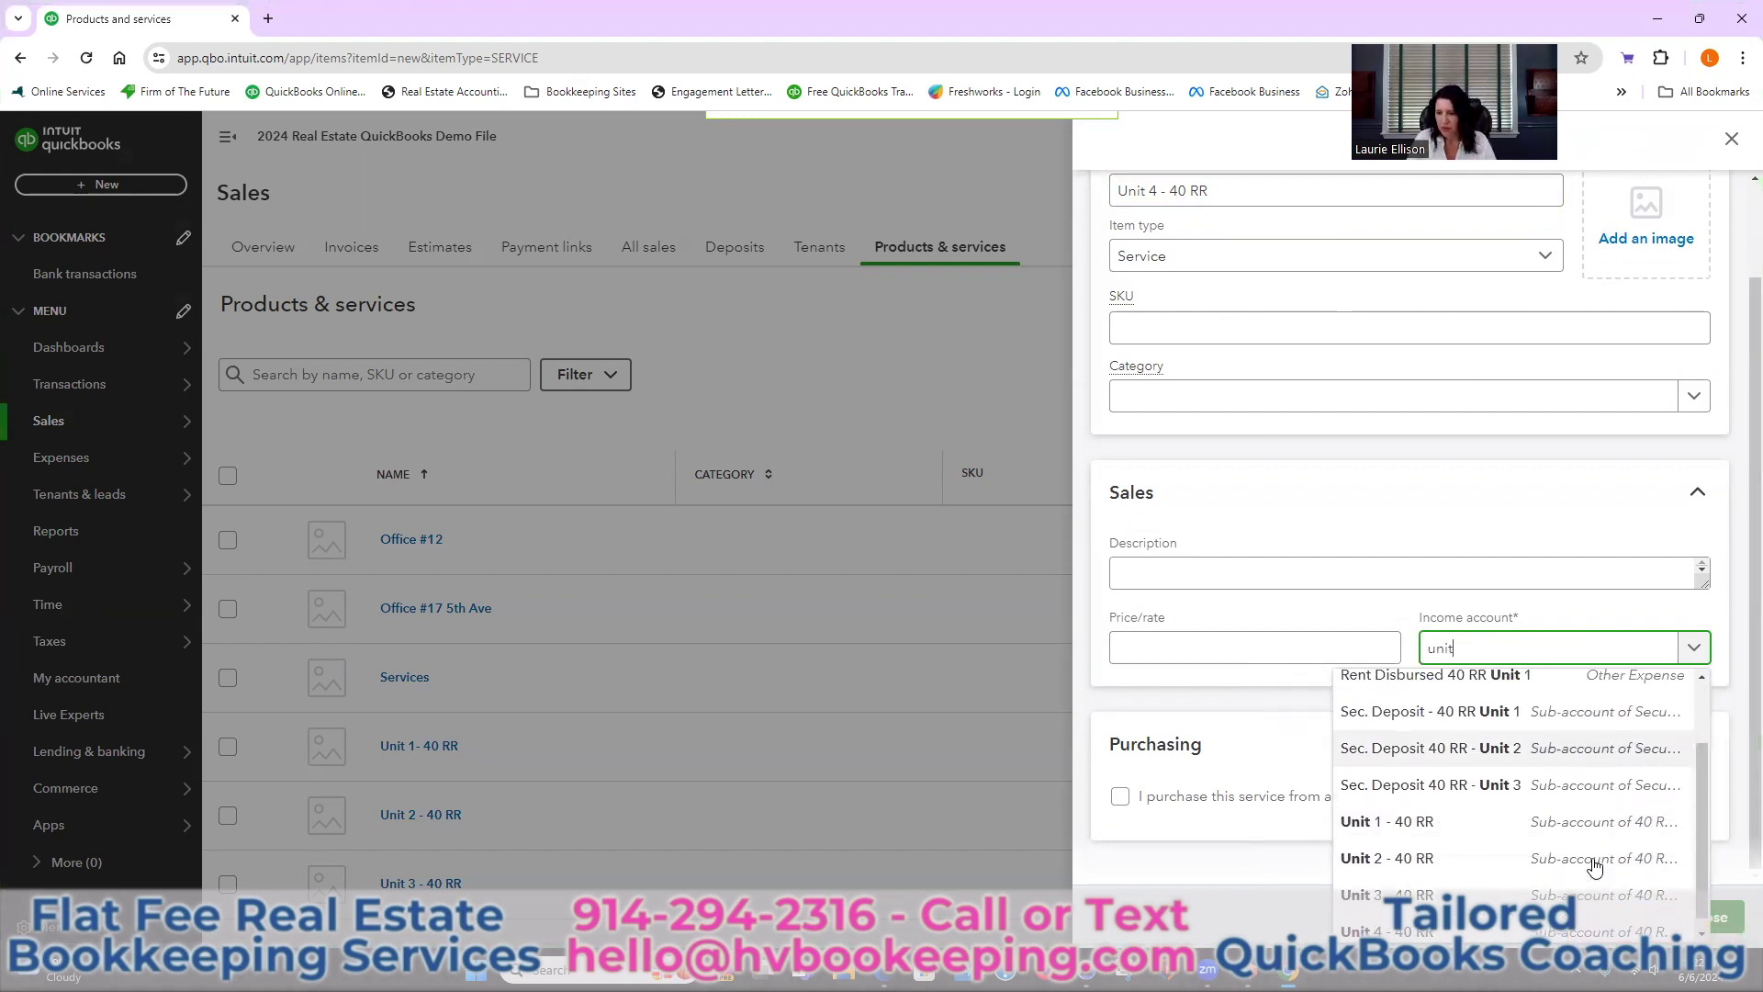
scroll(1595, 858, down, 1)
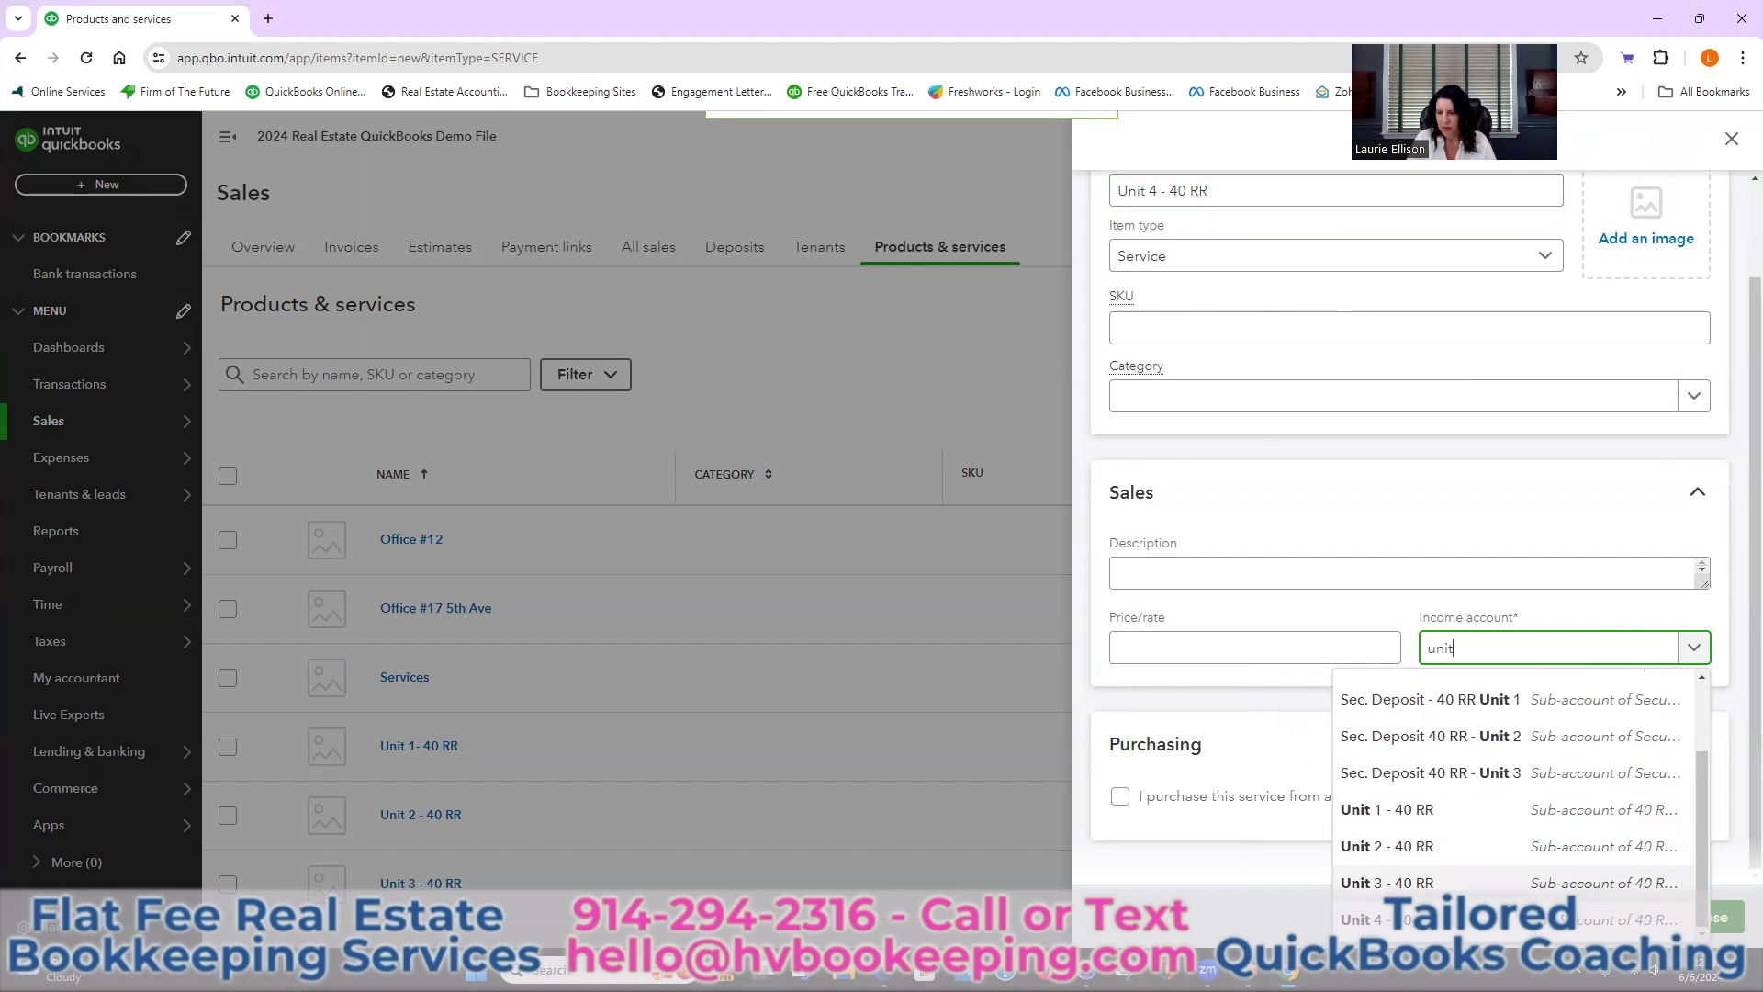
click(1420, 921)
click(1695, 648)
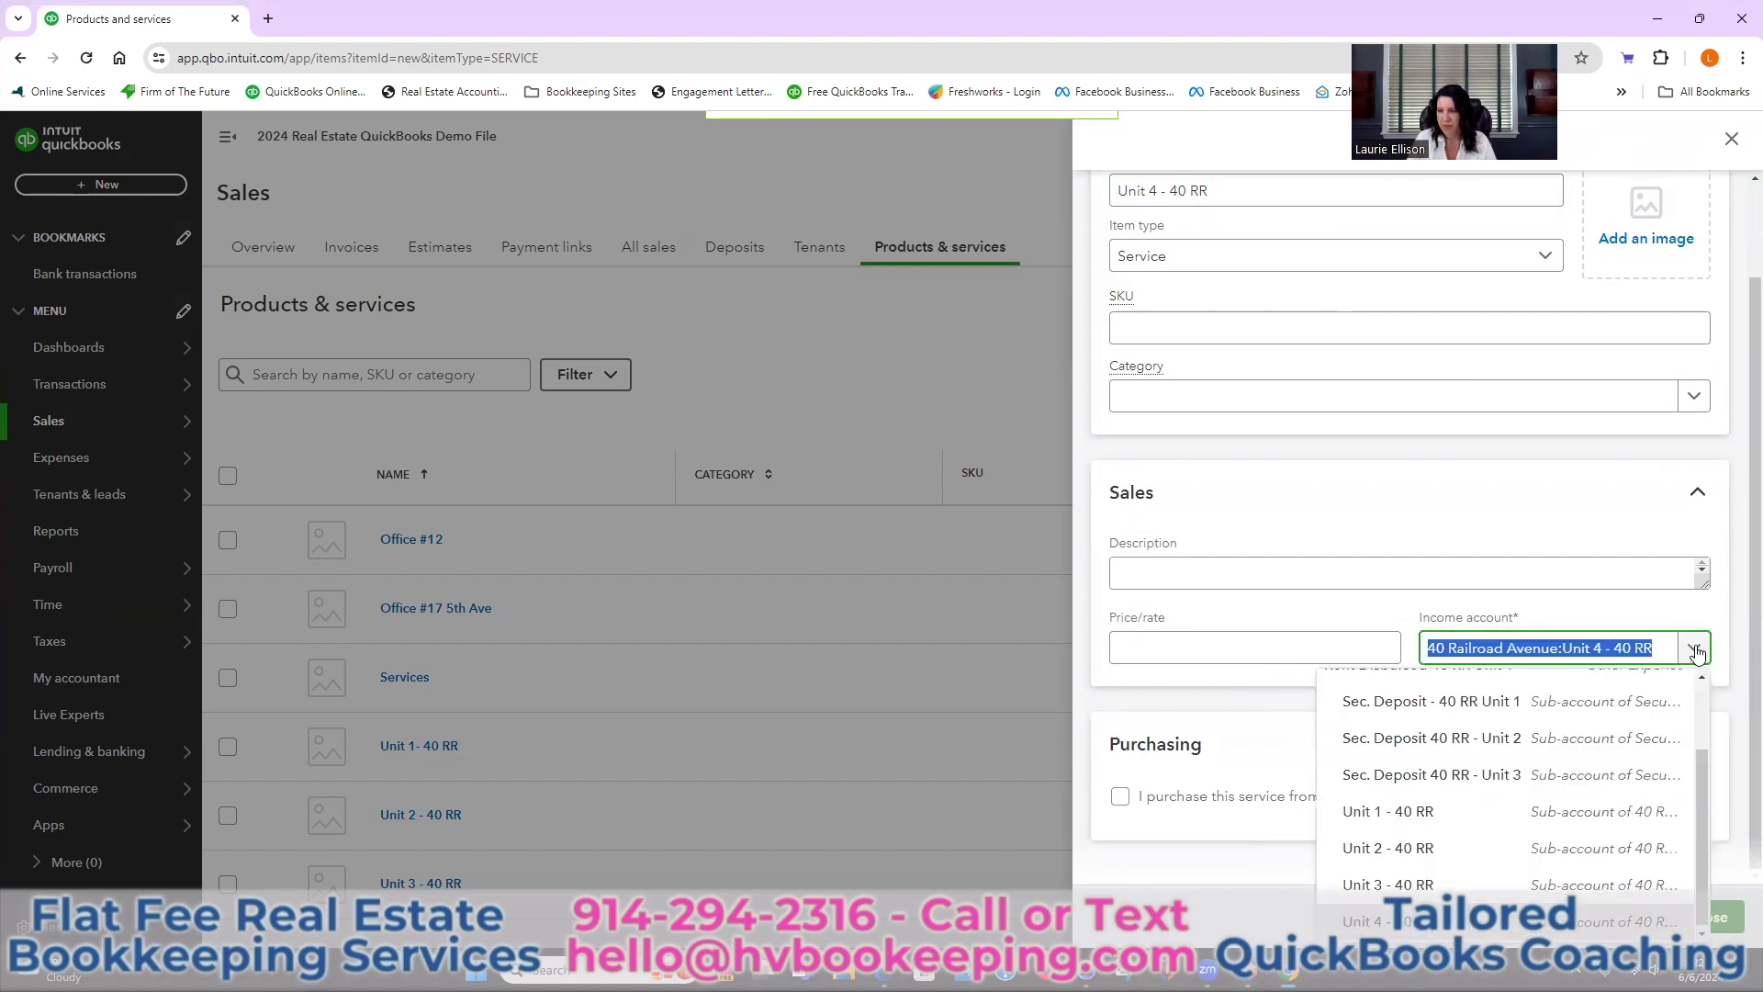
click(1695, 651)
click(1200, 570)
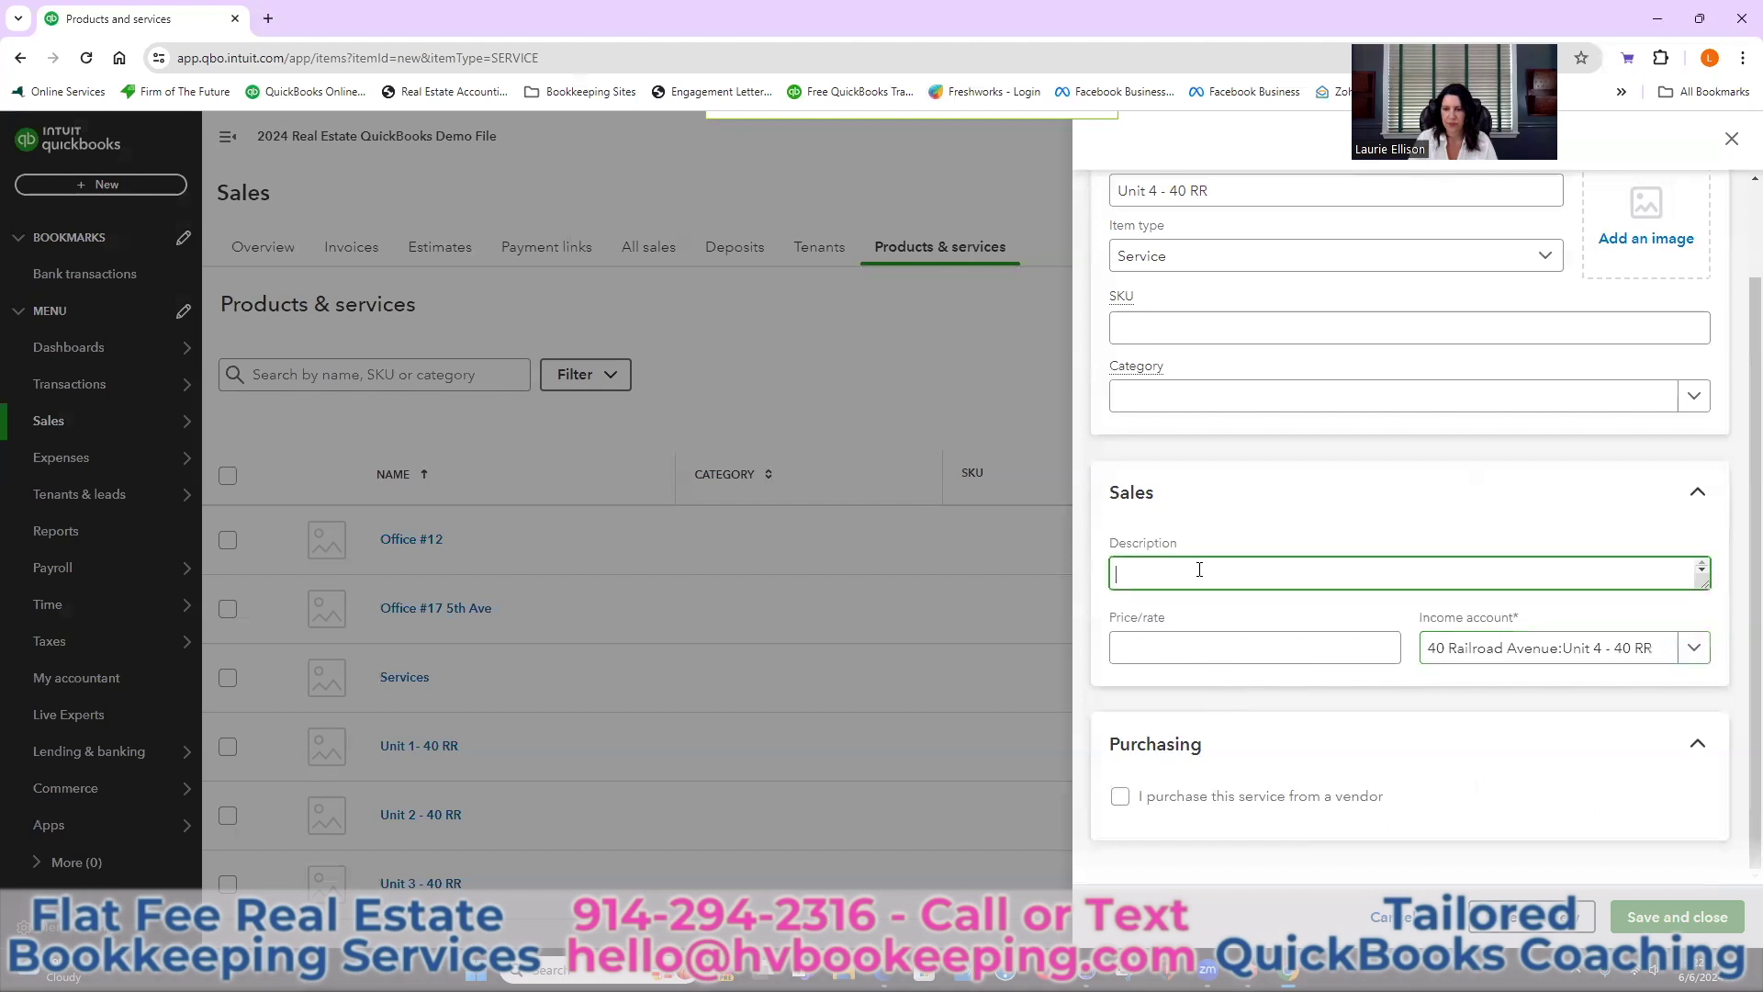
text(Unit 4)
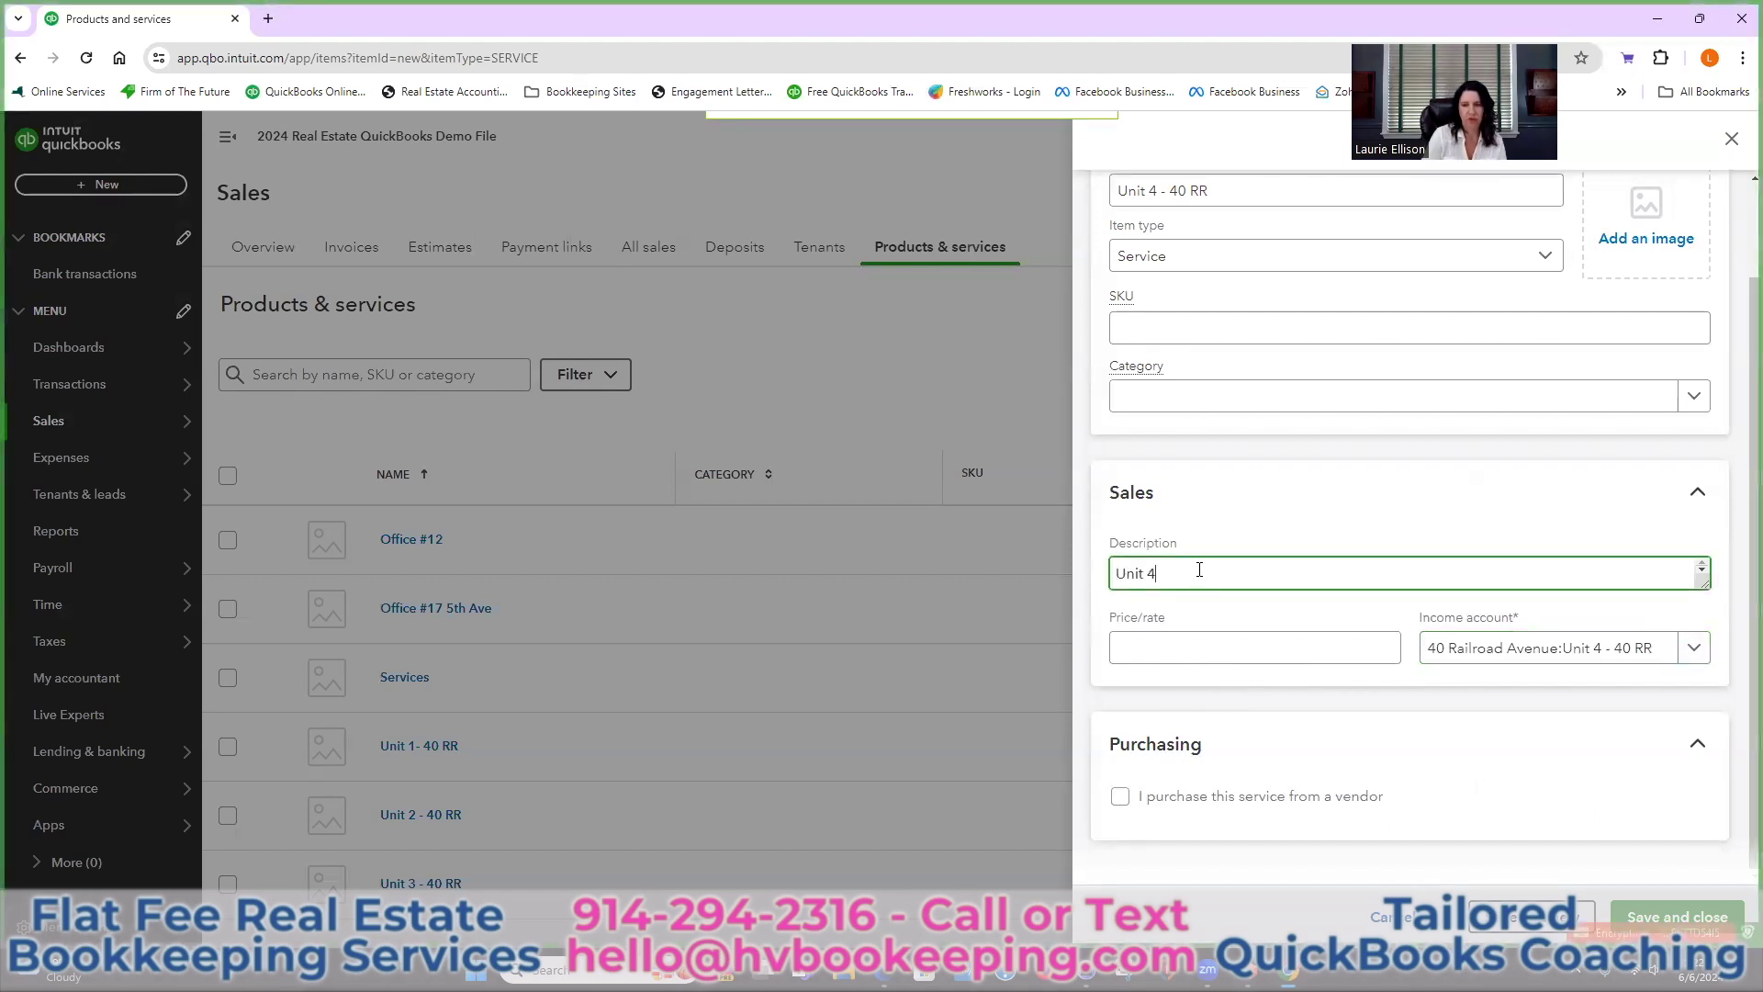